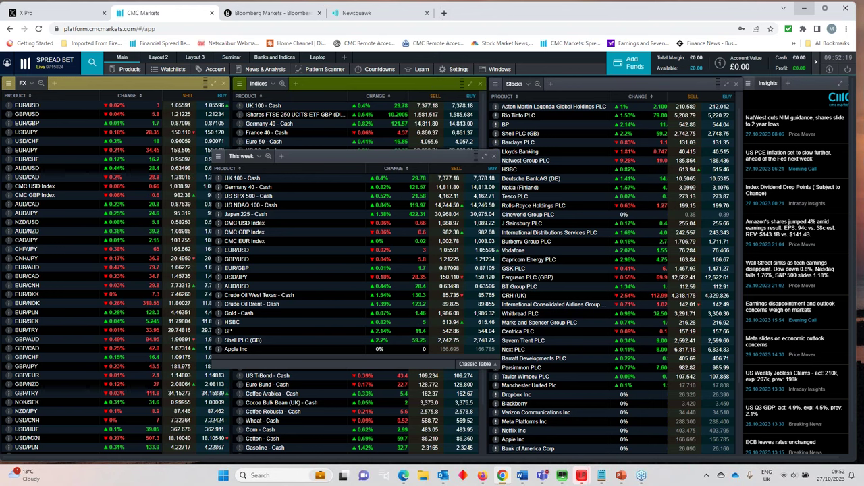
# Open the insight article on NatWest's NIM guidance cut and the price chart of its related product Natwest Group PLC.
pyautogui.click(765, 129)
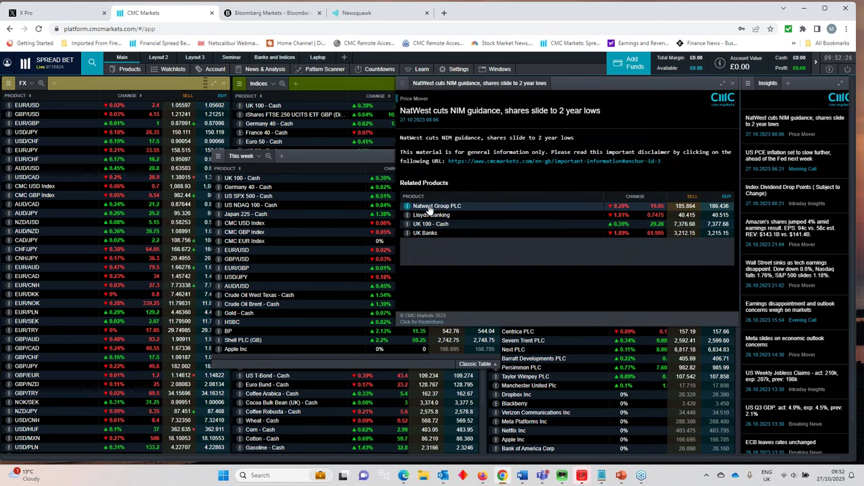
pyautogui.click(407, 206)
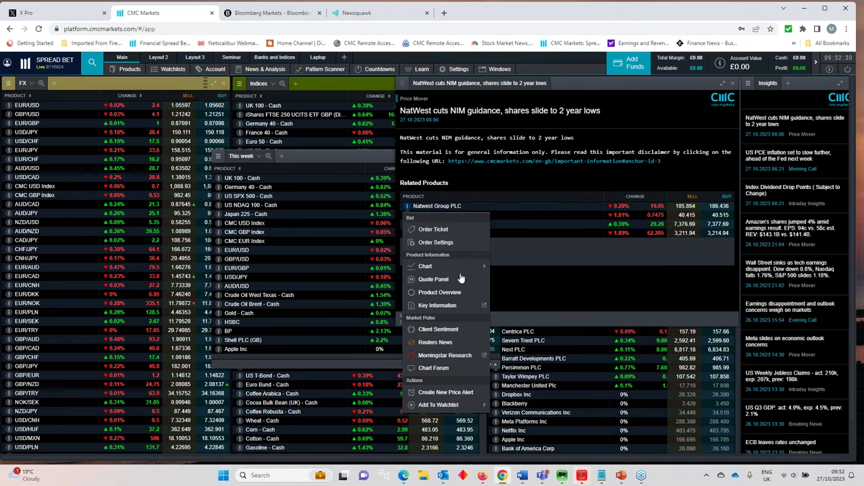
pyautogui.moveTo(446, 266)
pyautogui.click(511, 266)
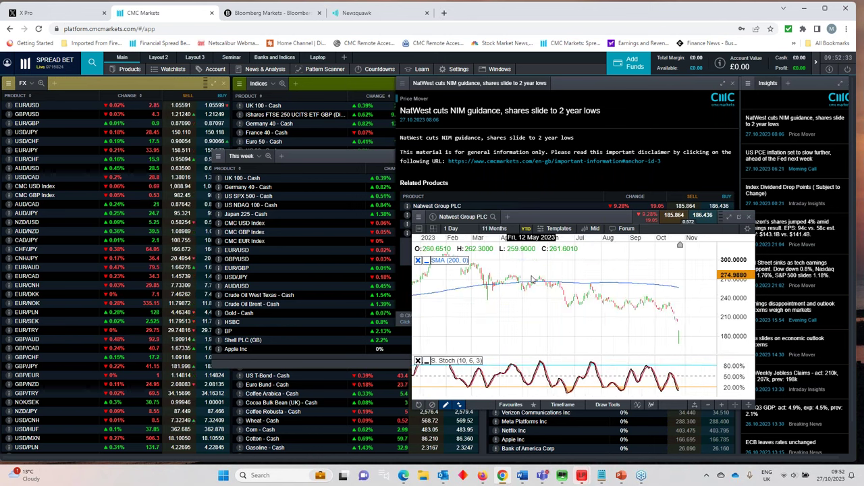
# Examine the latest daily candles on the Natwest Group PLC chart, and close the chart and the article.
pyautogui.scroll(5, 532, 279)
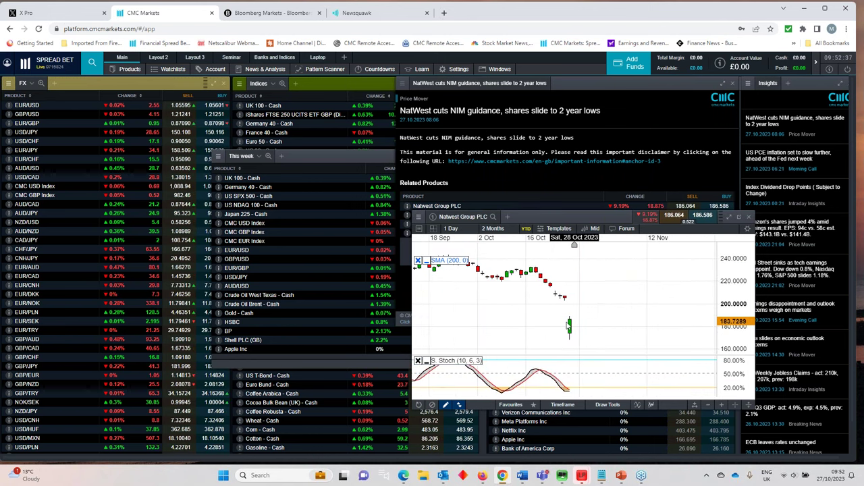
pyautogui.scroll(-2, 569, 326)
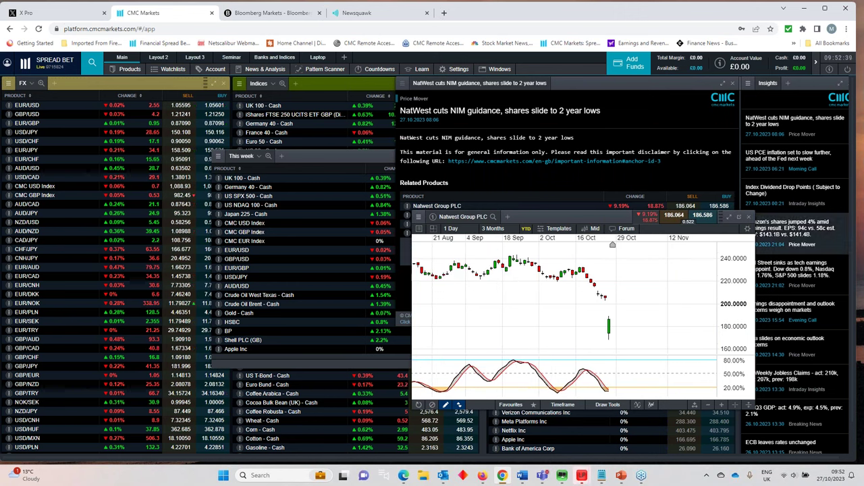
pyautogui.click(748, 217)
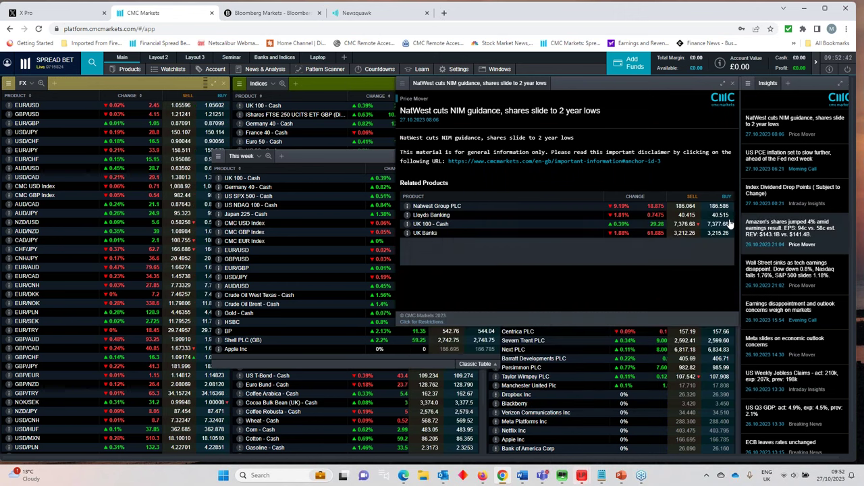
pyautogui.moveTo(567, 84); pyautogui.dragTo(810, 89)
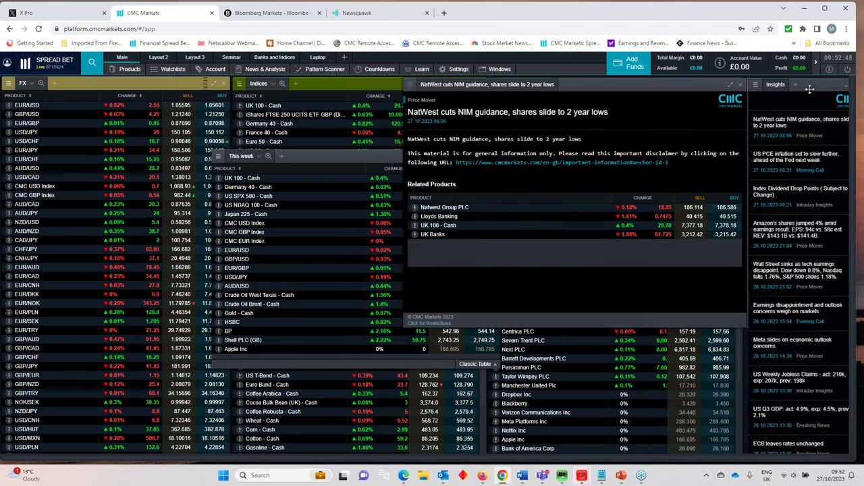
pyautogui.click(740, 87)
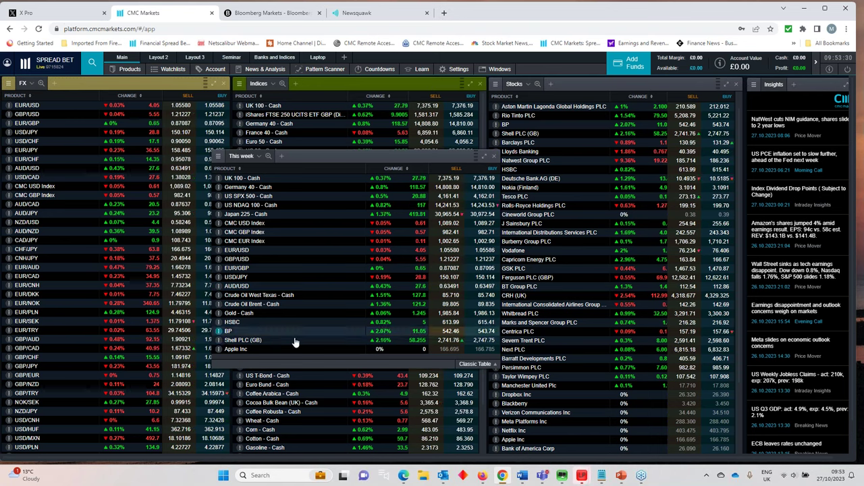
# Bring the Bloomberg window with the US Generic Govt 2 Yr chart onto this screen, review it and move it away again.
pyautogui.moveTo(340, 155); pyautogui.dragTo(364, 129)
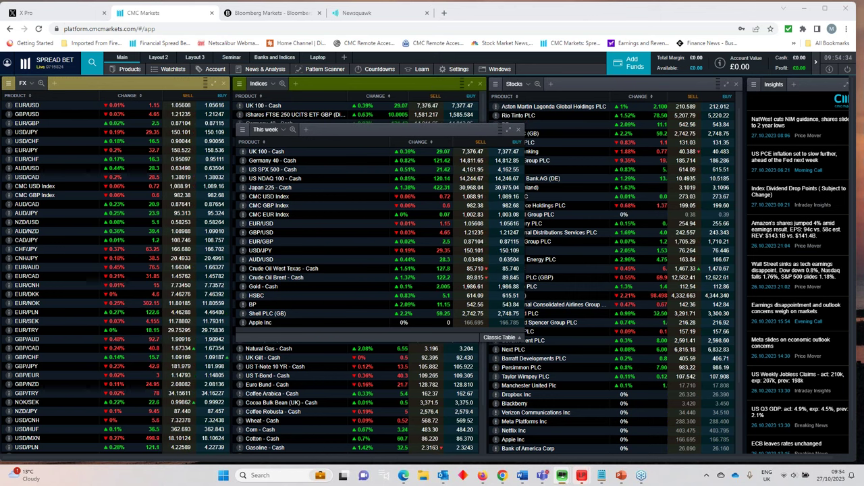
pyautogui.press('super+shift+Left')
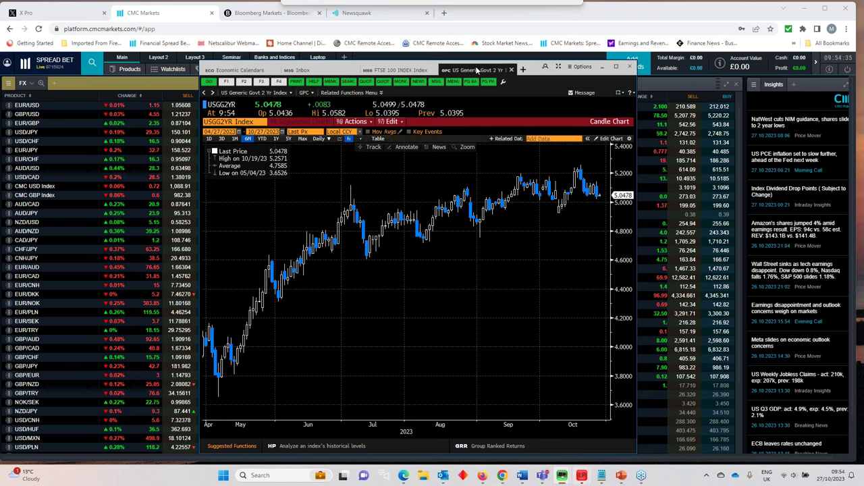
pyautogui.moveTo(556, 141); pyautogui.dragTo(628, 137)
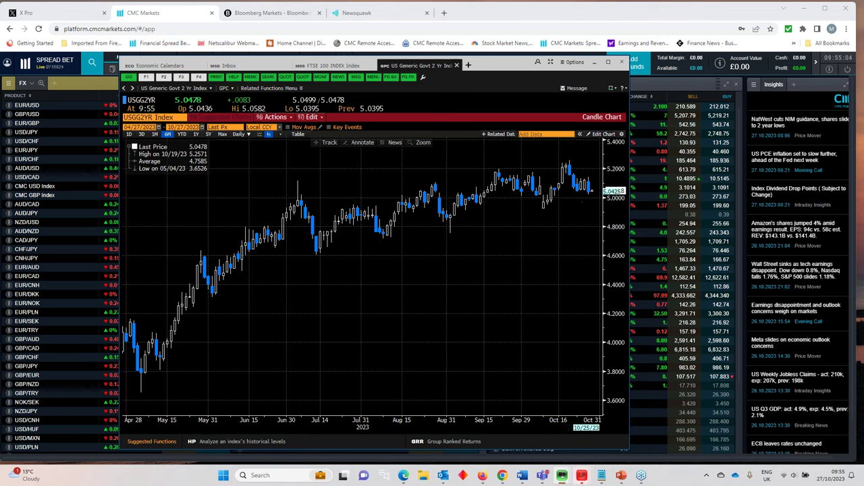
pyautogui.moveTo(593, 193)
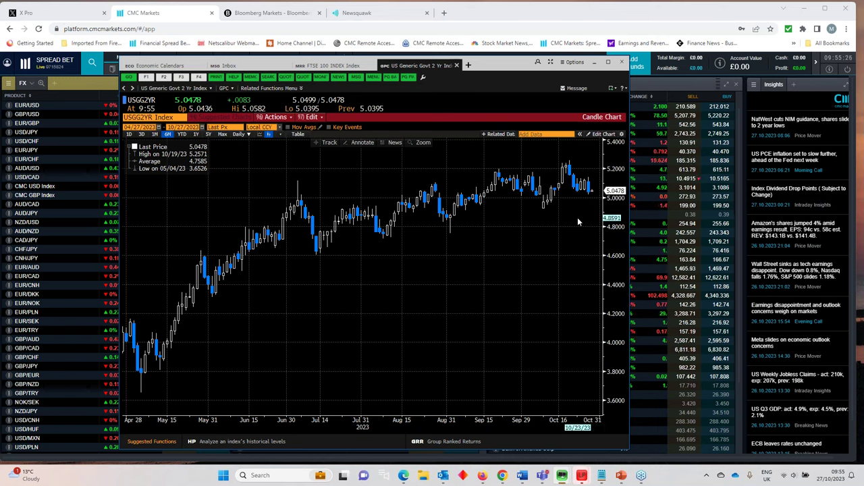
pyautogui.moveTo(498, 67); pyautogui.dragTo(861, 99)
pyautogui.hotkey('alt', 'Tab')
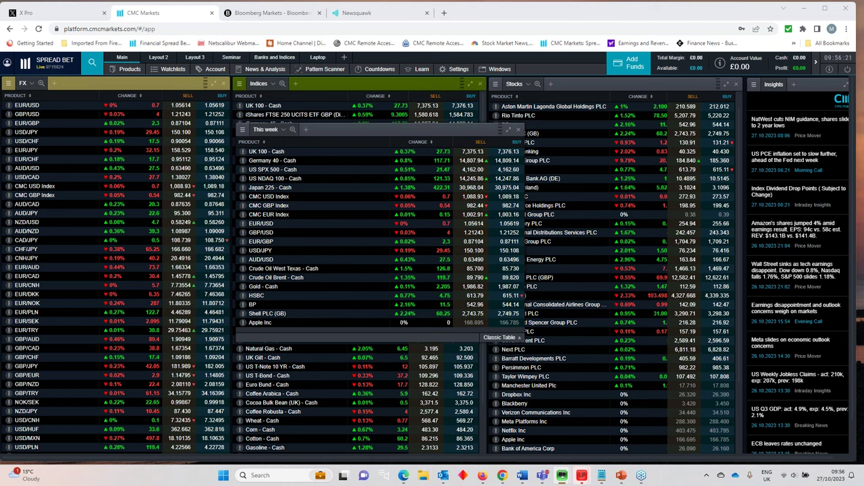
# Open the UK 100 - Cash chart from the This week watchlist and arrange the two windows side by side.
pyautogui.click(267, 152)
pyautogui.moveTo(313, 128); pyautogui.dragTo(431, 188)
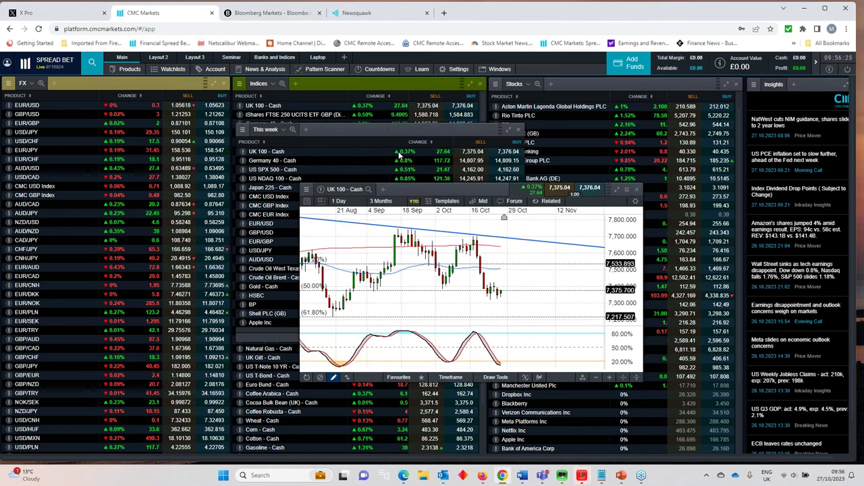
pyautogui.moveTo(272, 143); pyautogui.dragTo(185, 161)
pyautogui.moveTo(454, 191); pyautogui.dragTo(535, 154)
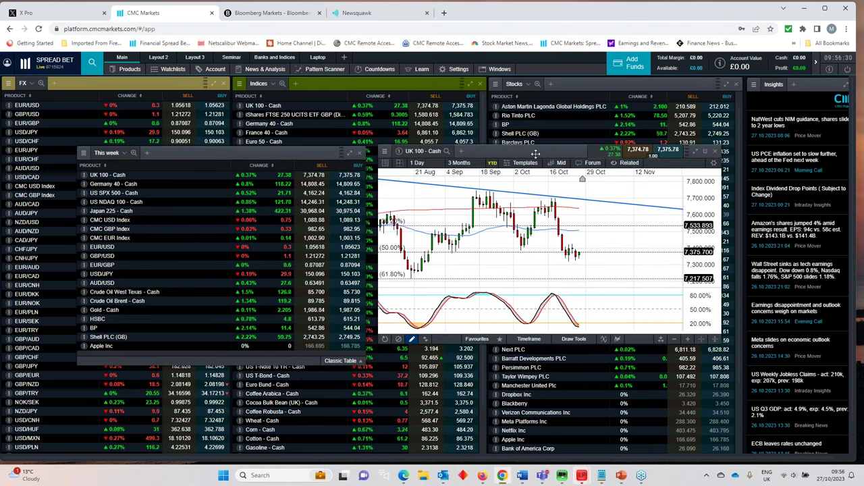
# Review the UK 100 - Cash daily chart at full size over a 2-year range, and close it.
pyautogui.doubleClick(683, 183)
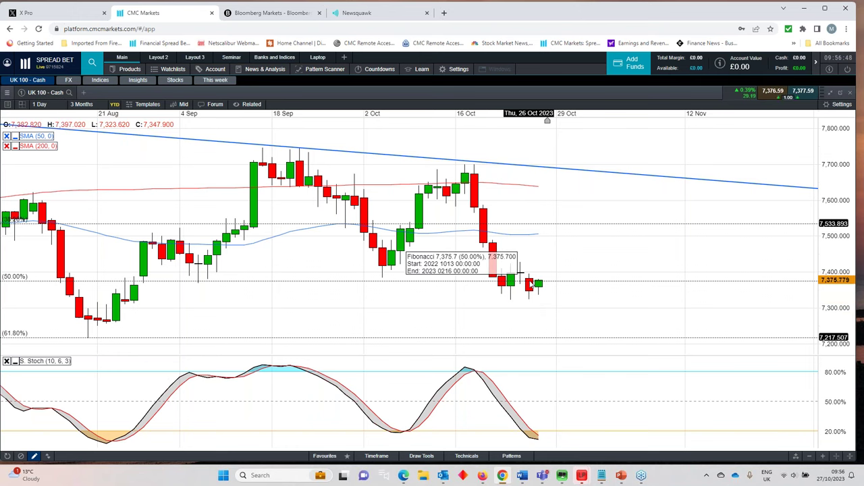
pyautogui.scroll(-8, 537, 287)
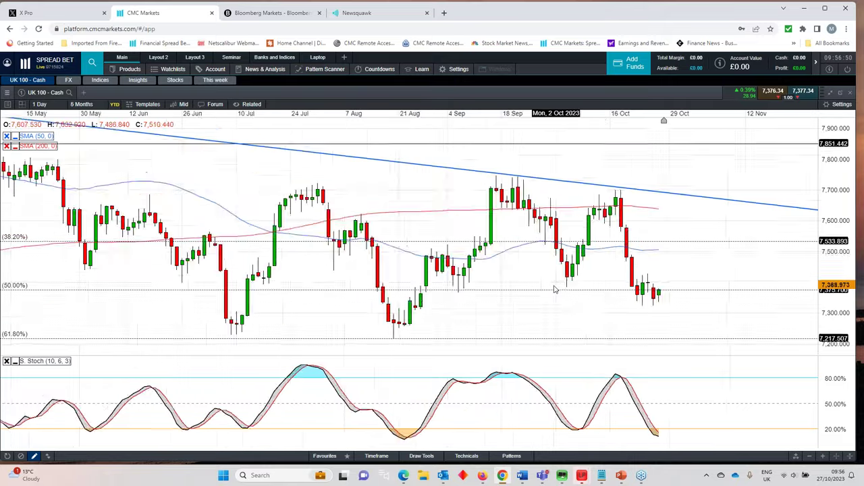
pyautogui.scroll(-3, 551, 290)
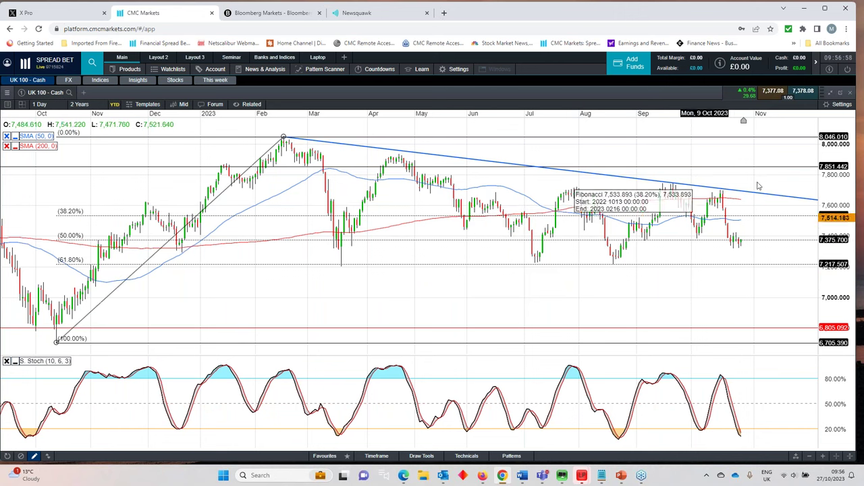
pyautogui.click(827, 97)
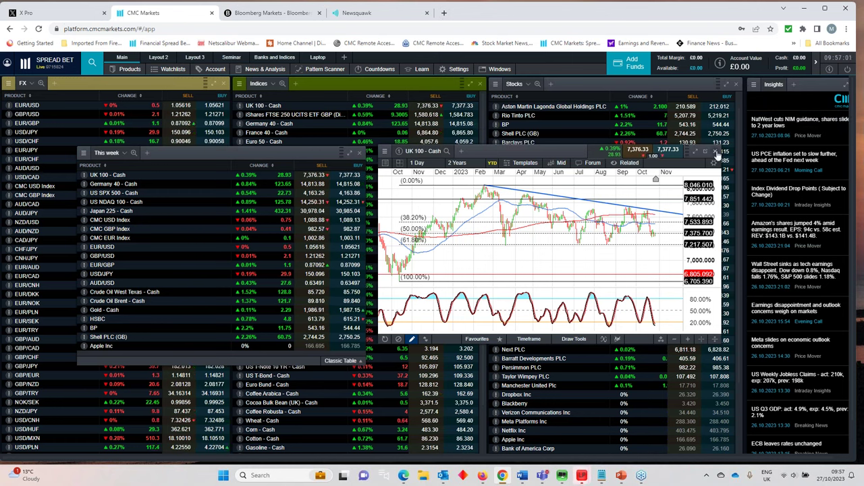
pyautogui.click(717, 151)
# Open the Germany 40 - Cash chart, review it at full size over 9 months, and close it.
pyautogui.click(112, 185)
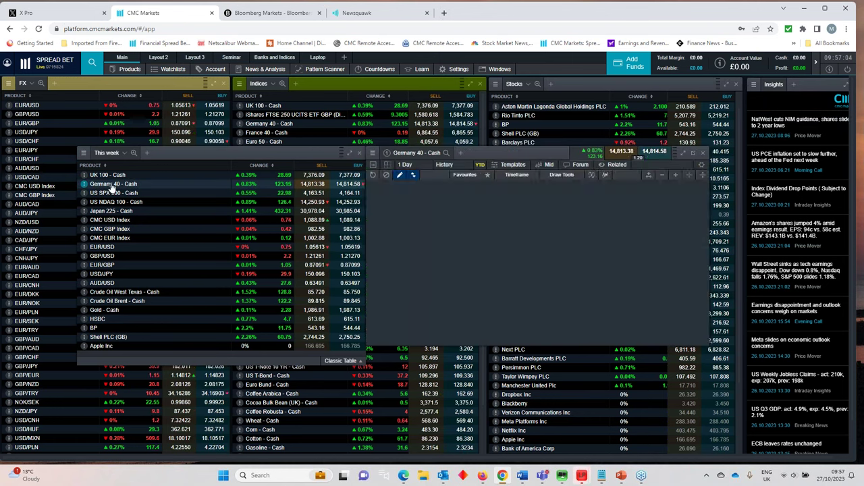
pyautogui.click(692, 153)
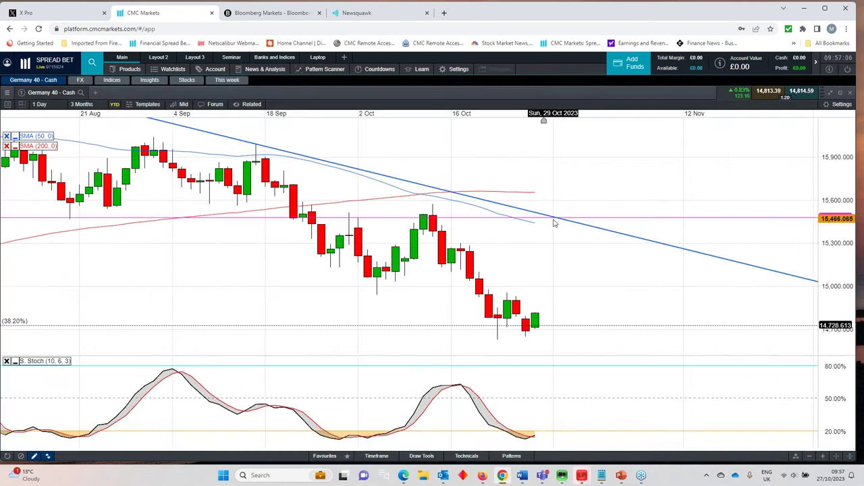
pyautogui.scroll(-5, 554, 222)
pyautogui.scroll(-5, 554, 222)
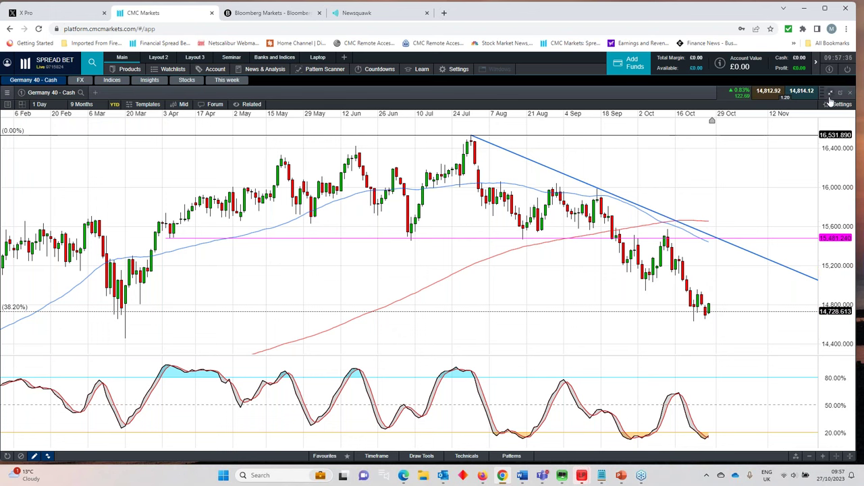
pyautogui.click(840, 92)
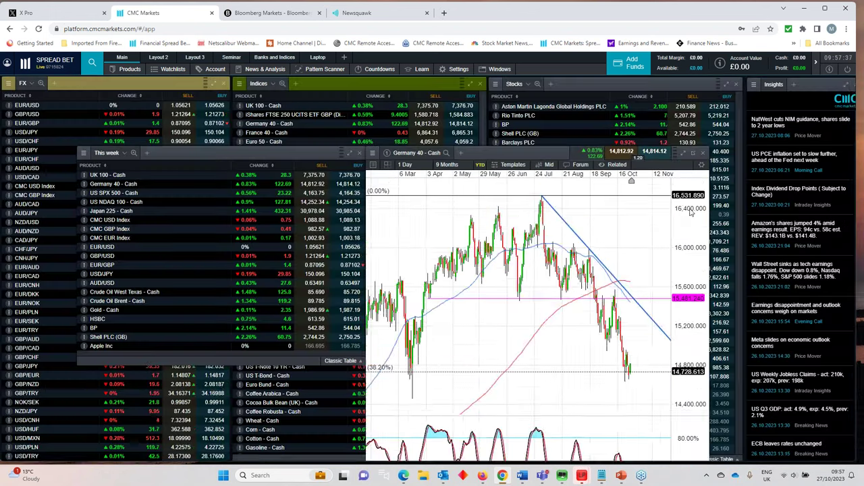
pyautogui.click(702, 154)
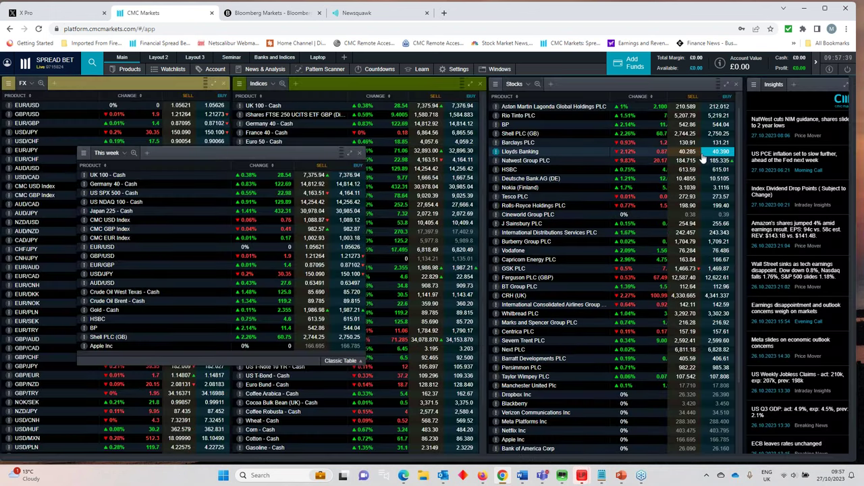
# Open the US SPX 500 - Cash chart, review it at full size over 9 months, and close it.
pyautogui.click(113, 193)
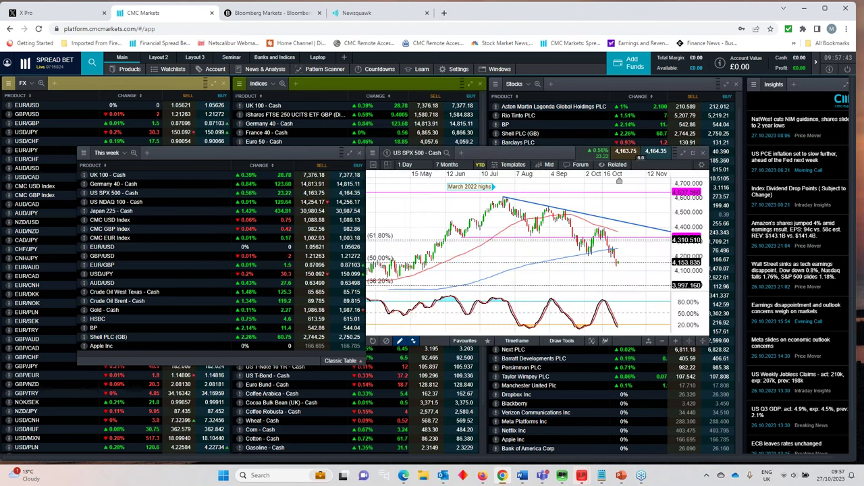
pyautogui.click(692, 152)
pyautogui.scroll(-2, 571, 253)
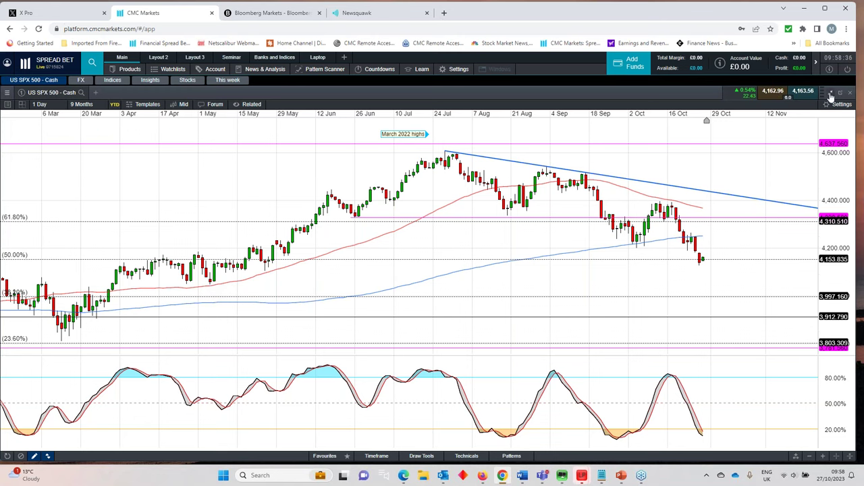
pyautogui.click(839, 92)
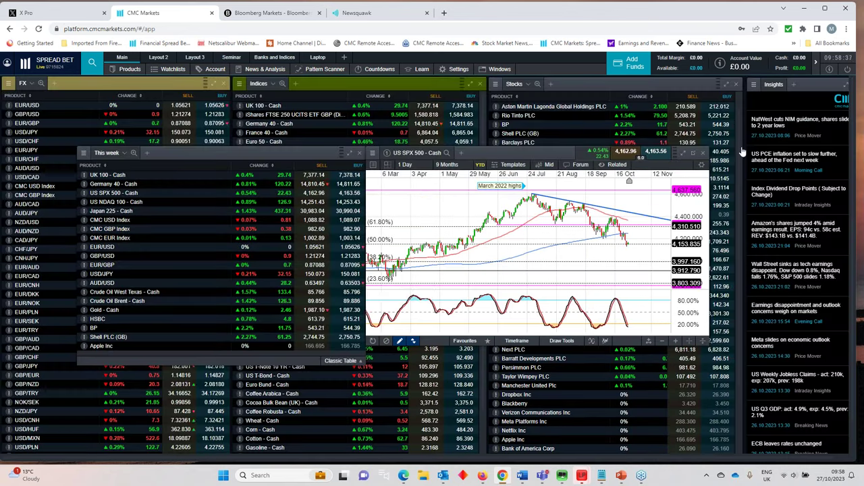
pyautogui.click(704, 154)
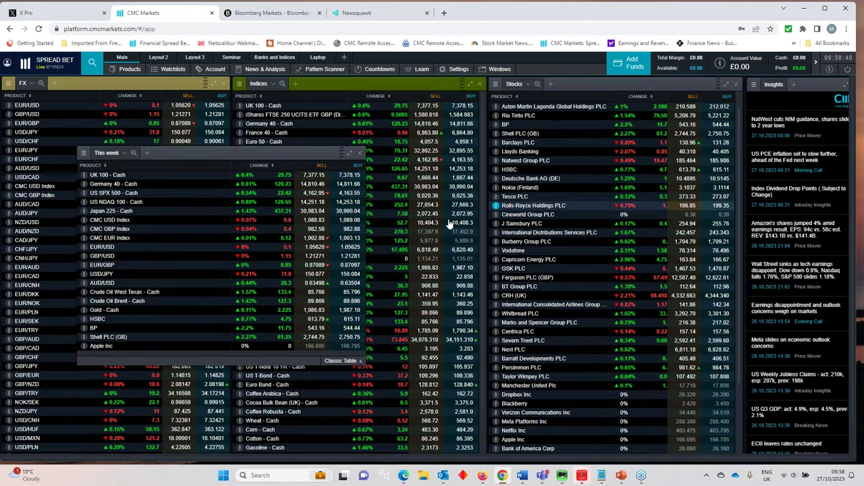
# Open the US NDAQ 100 - Cash chart, review it at full size over 11 months, and close it.
pyautogui.click(115, 202)
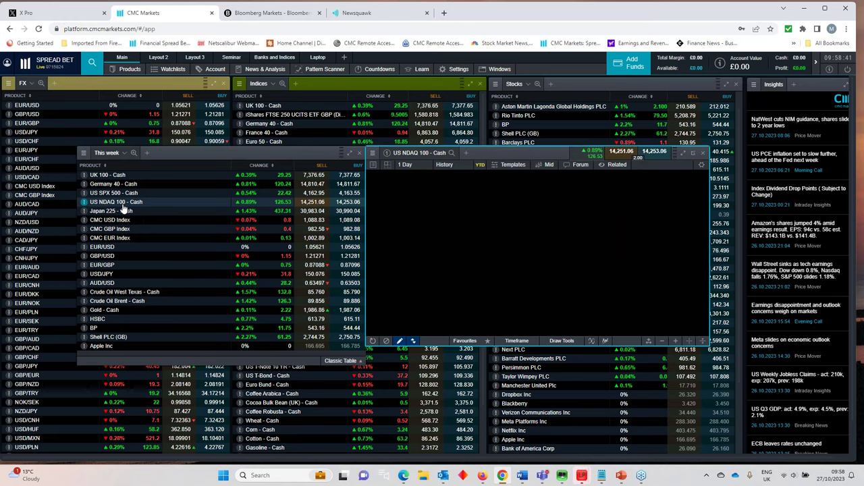
pyautogui.click(683, 154)
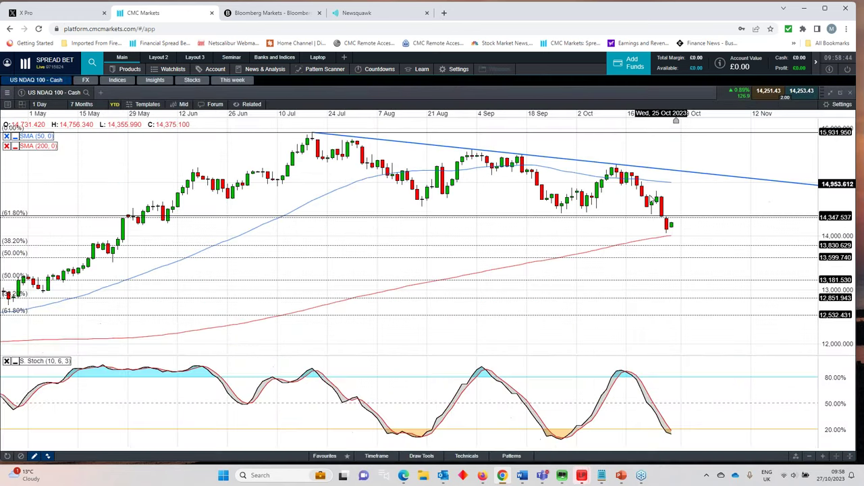
pyautogui.scroll(-3, 614, 220)
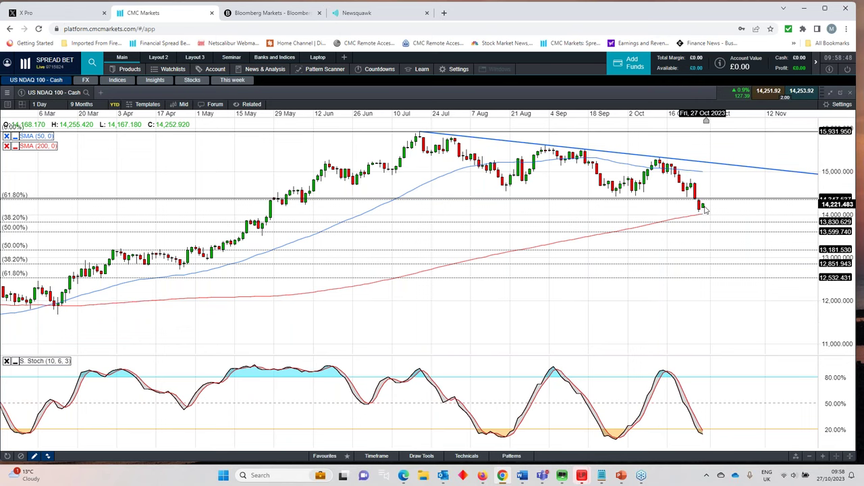
pyautogui.scroll(-2, 647, 246)
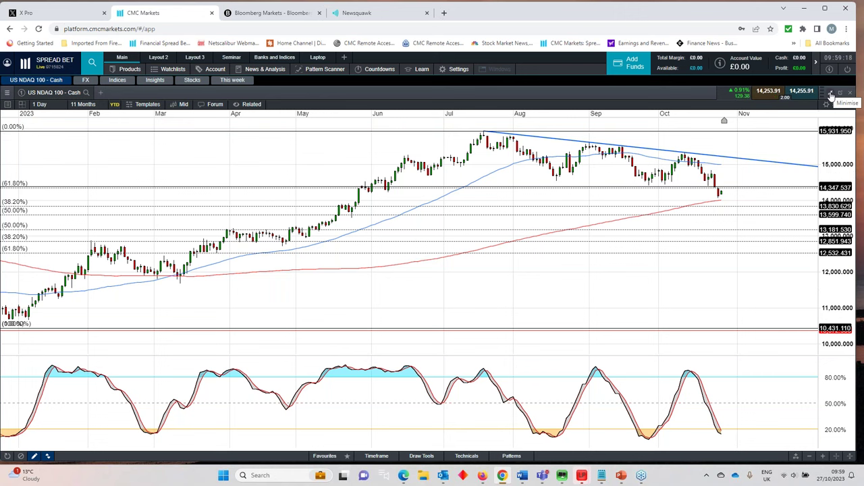
pyautogui.click(832, 94)
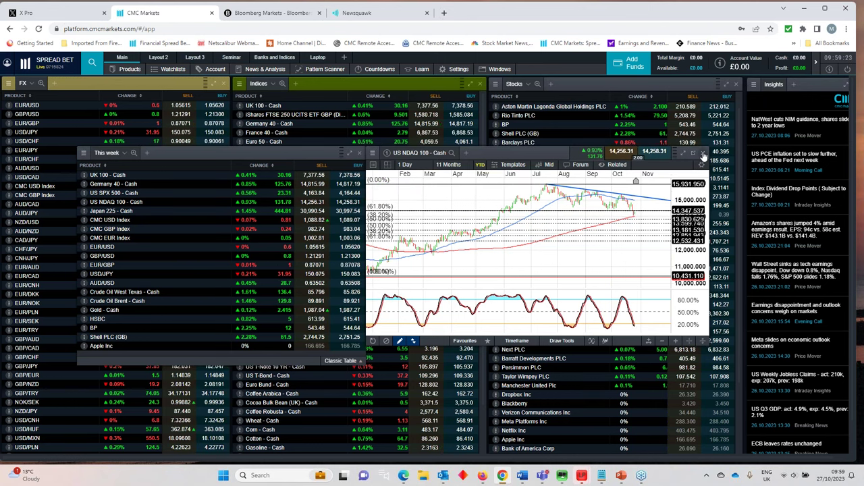
pyautogui.click(703, 156)
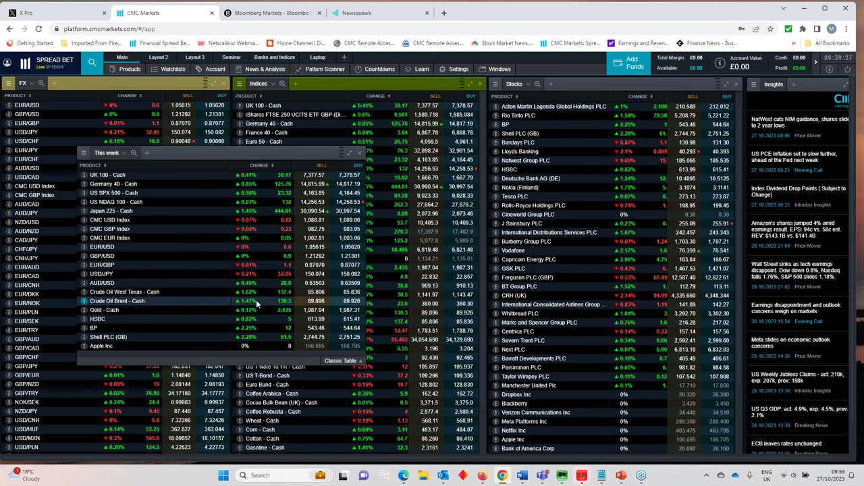
# Open the Japan 225 - Cash chart, review it at full size over 9 months, and close it.
pyautogui.click(115, 211)
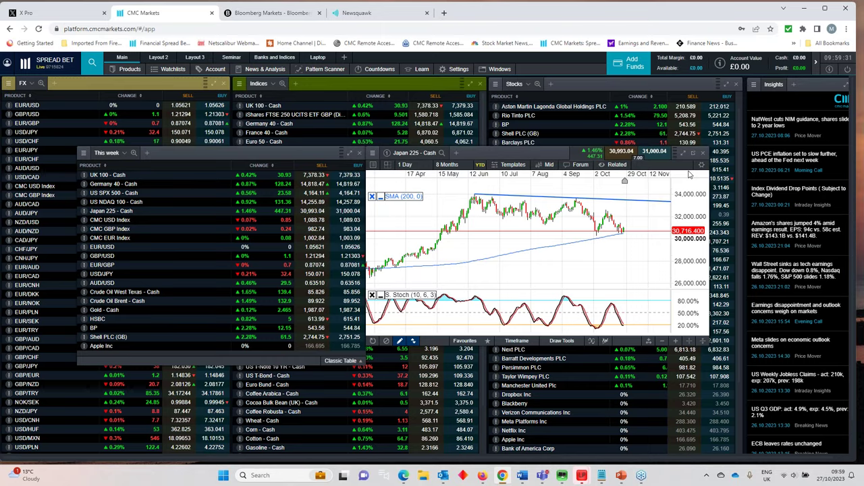
pyautogui.click(692, 152)
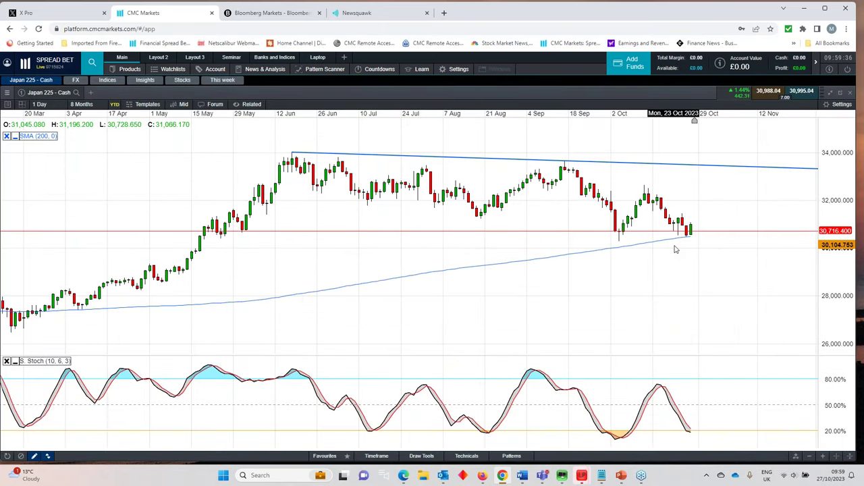
pyautogui.scroll(-1, 676, 250)
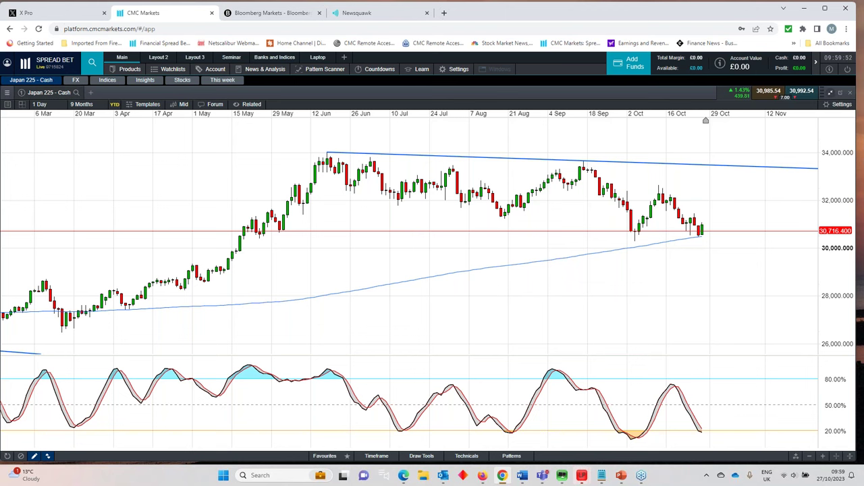
pyautogui.click(831, 94)
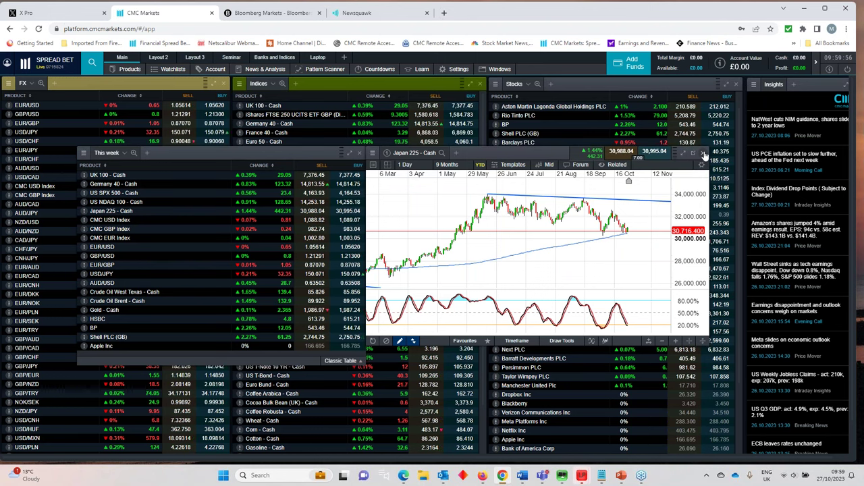
pyautogui.click(703, 154)
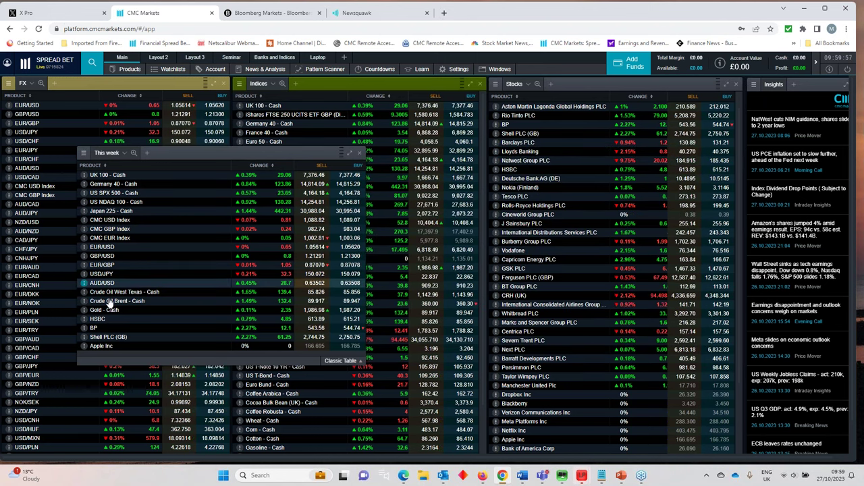
# Open the USD/JPY chart, review it at full size over 2 years and over 7 months, and close it.
pyautogui.click(107, 275)
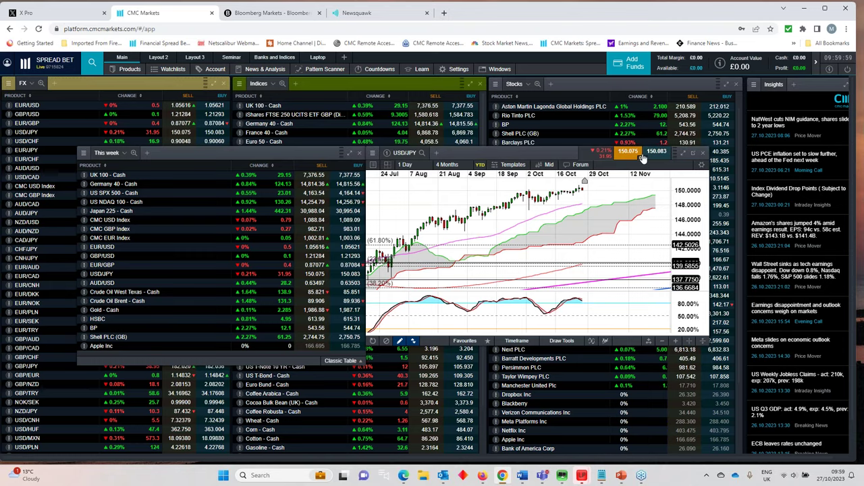
pyautogui.doubleClick(665, 220)
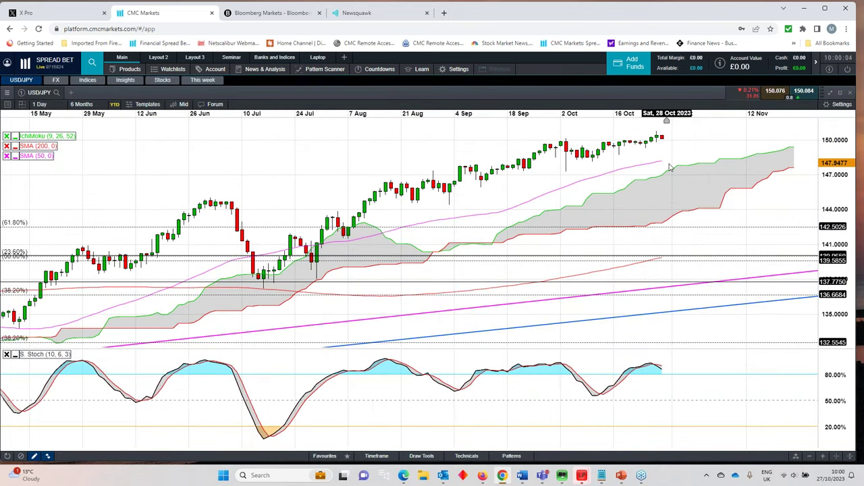
pyautogui.scroll(-4, 667, 169)
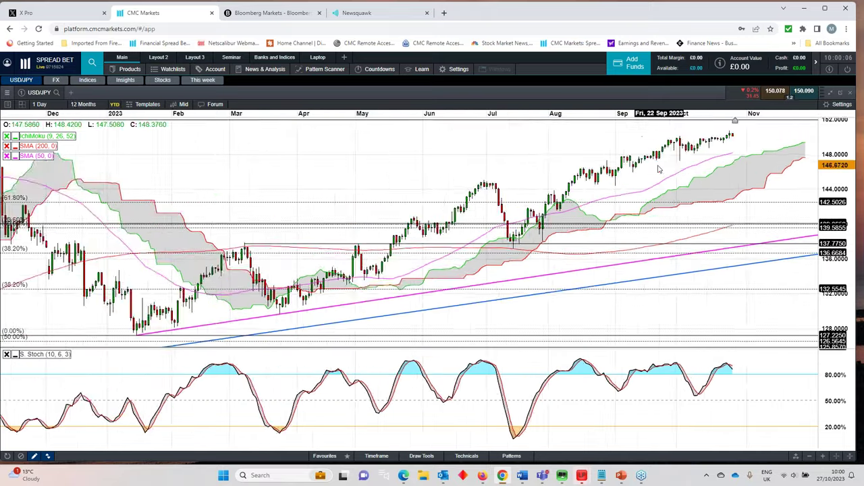
pyautogui.scroll(-2, 660, 169)
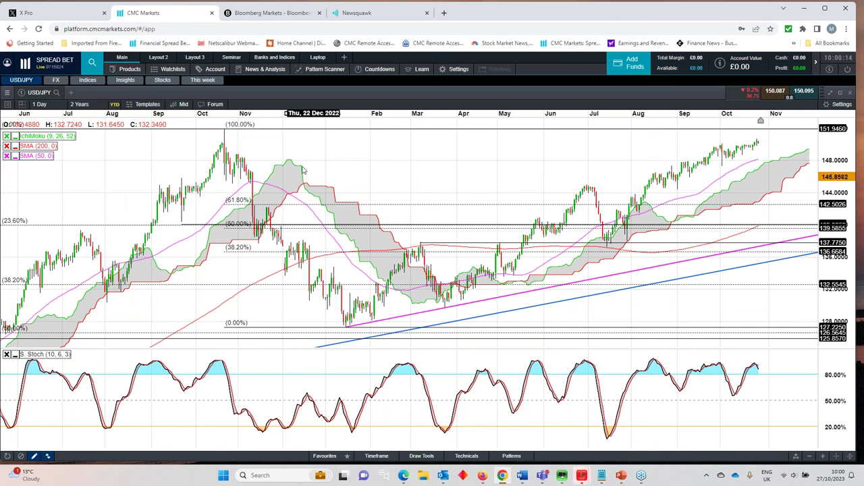
pyautogui.scroll(5, 587, 174)
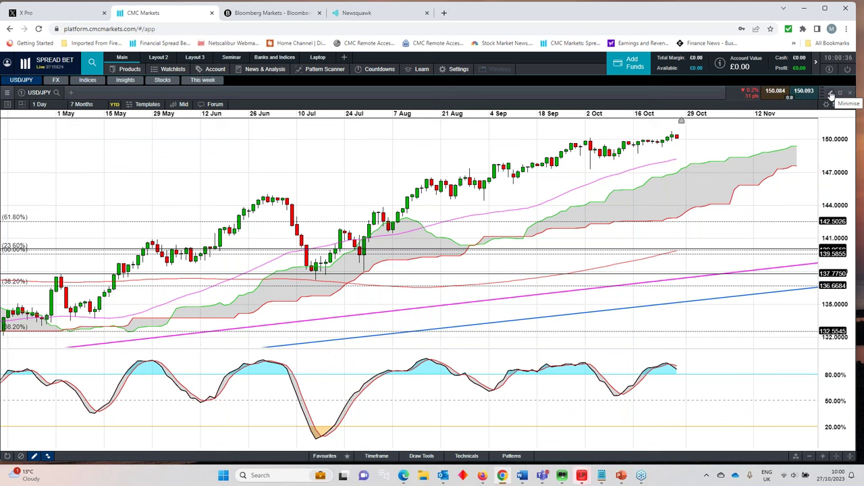
pyautogui.click(832, 94)
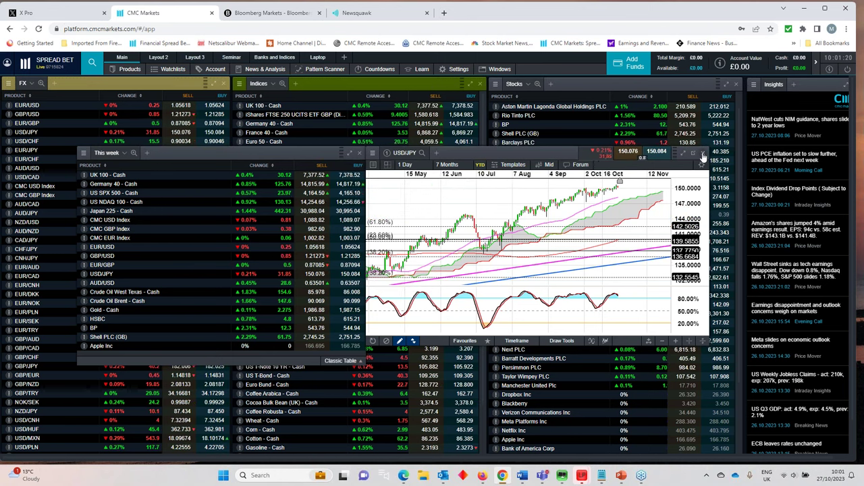
pyautogui.click(703, 153)
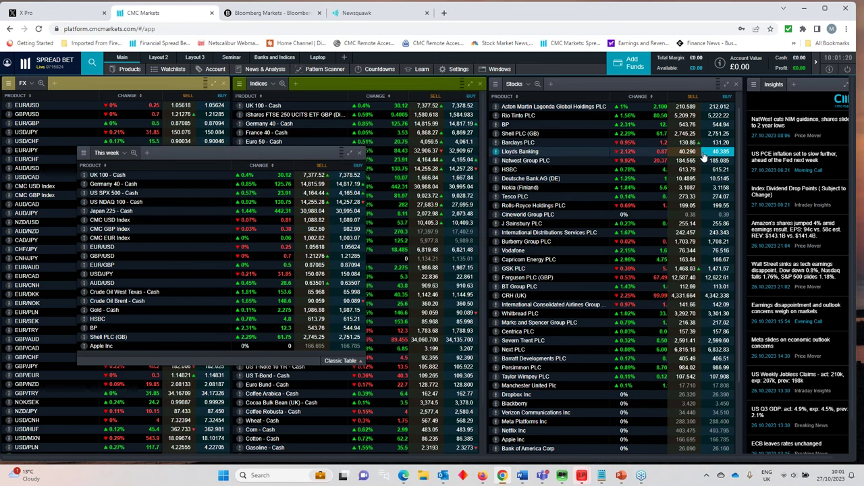
# Open the EUR/USD chart at full size and delete the short rising trendline drawn from the early October low.
pyautogui.doubleClick(98, 248)
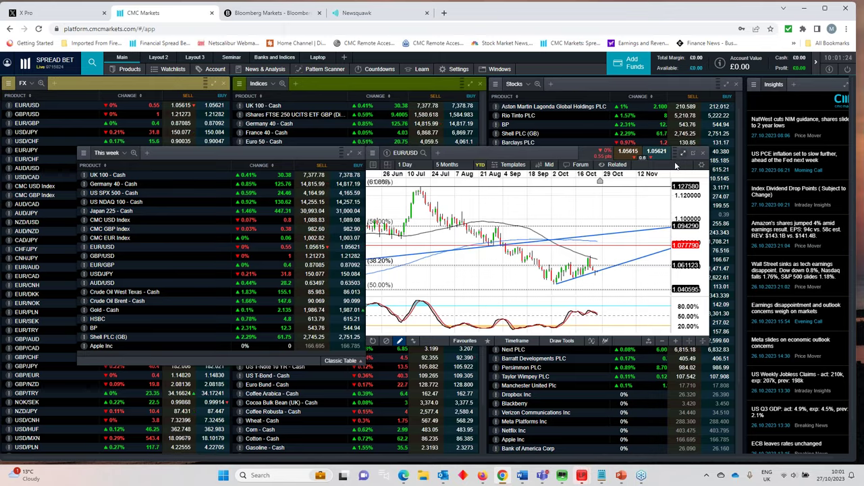
pyautogui.click(683, 153)
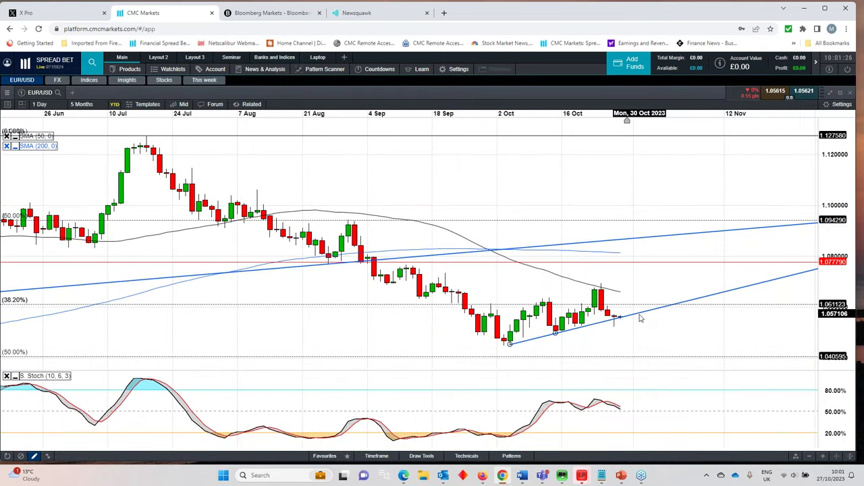
pyautogui.moveTo(641, 314)
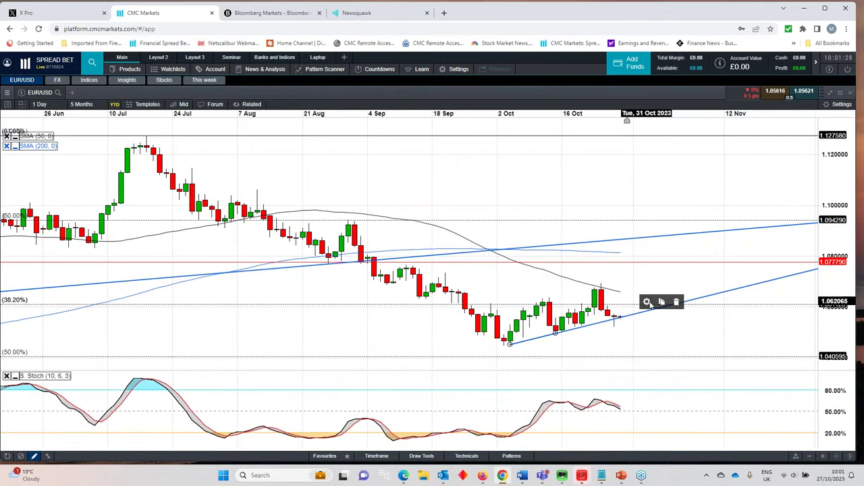
pyautogui.click(676, 302)
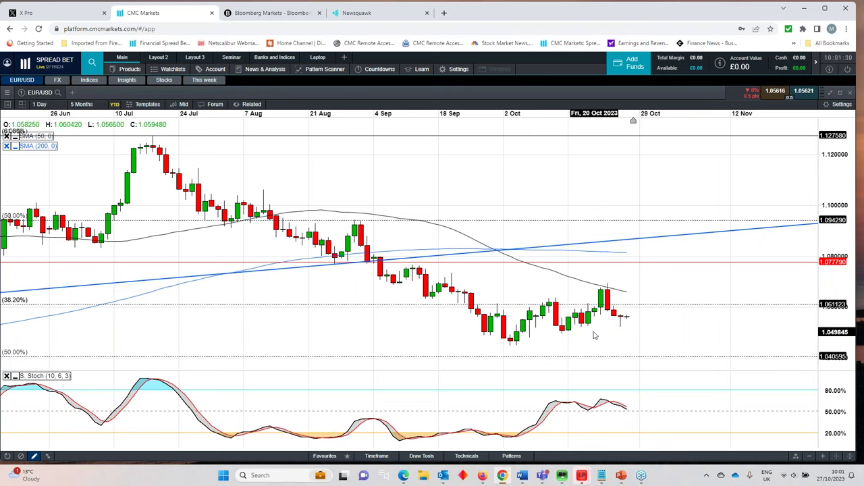
# Review the EUR/USD daily chart over a 9-month range, and close it.
pyautogui.scroll(-2, 594, 336)
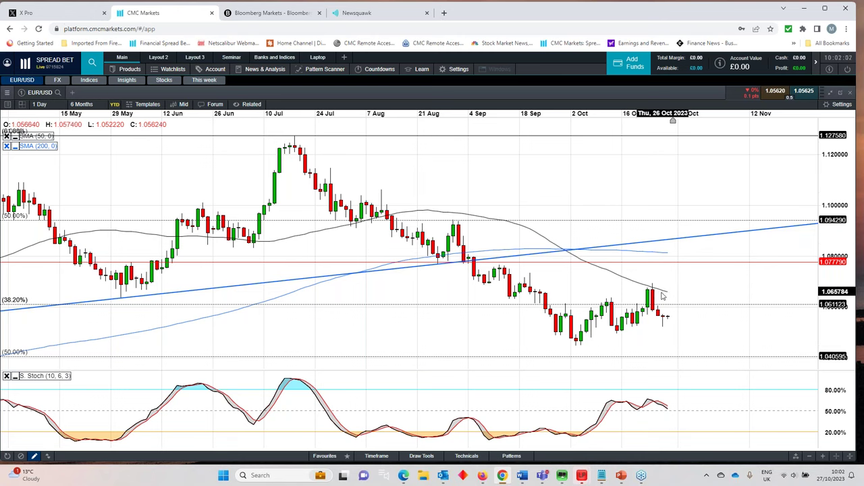
pyautogui.scroll(-2, 694, 295)
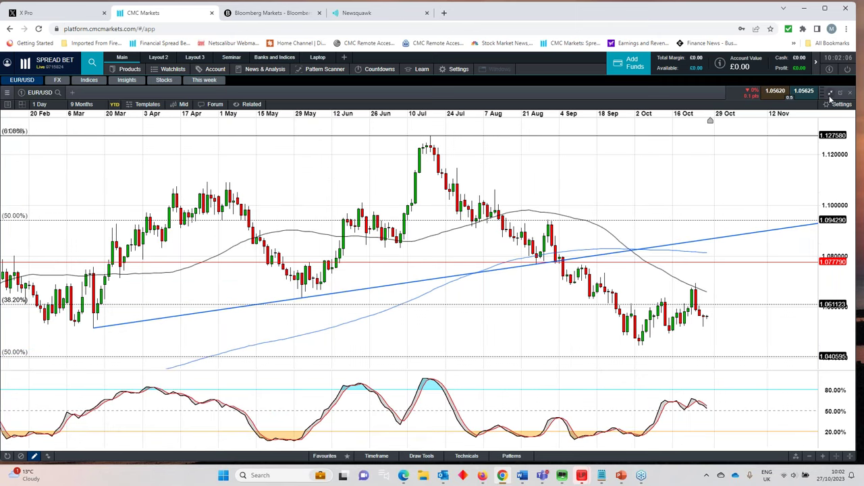
pyautogui.click(831, 95)
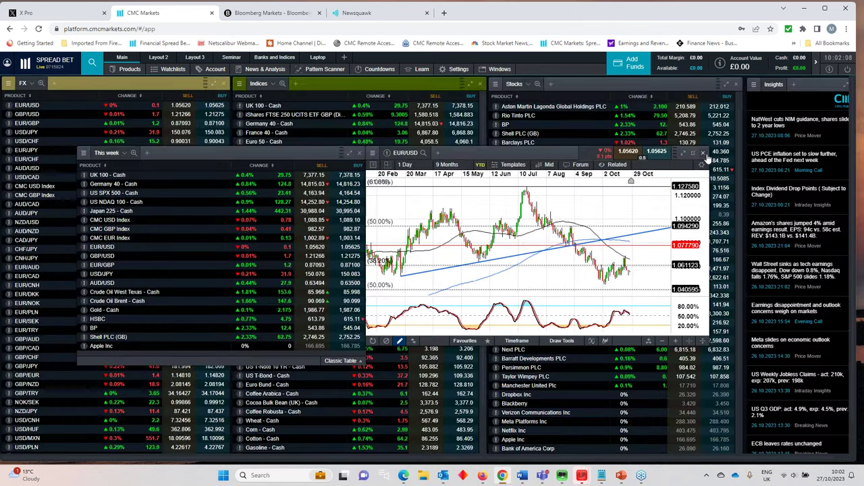
pyautogui.click(703, 155)
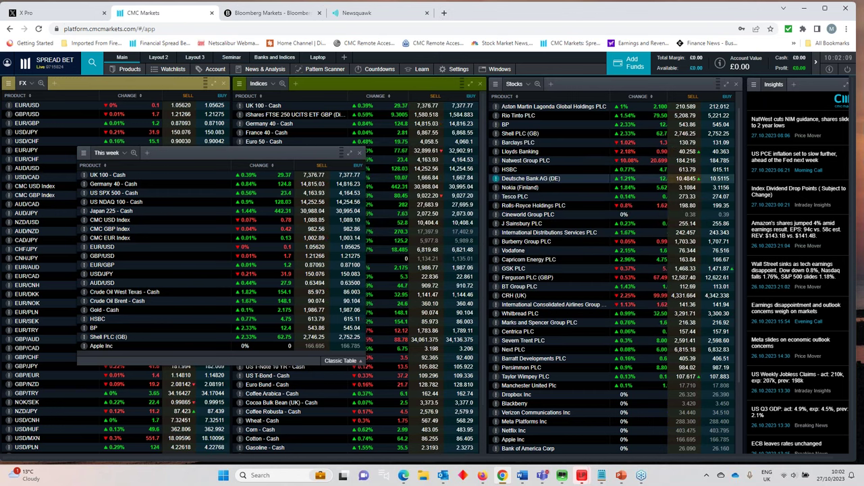
# Open the GBP/USD chart, review it at full size over 6 months, and close it.
pyautogui.click(118, 256)
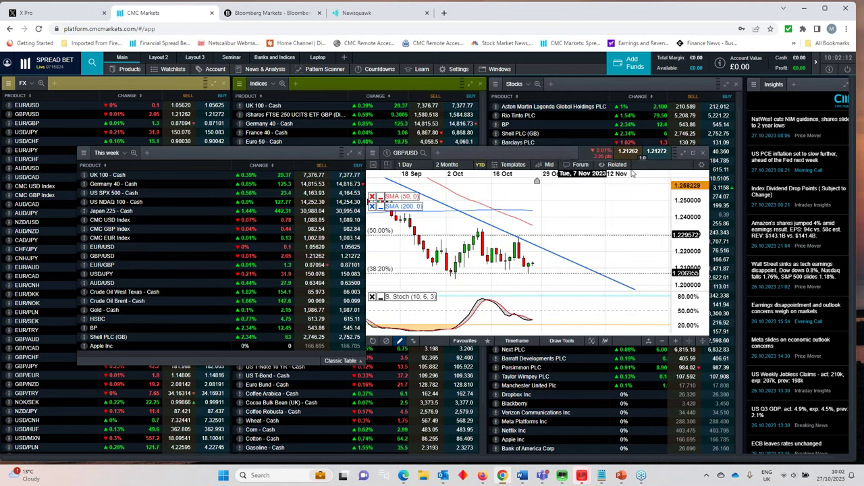
pyautogui.click(682, 154)
pyautogui.scroll(-5, 625, 225)
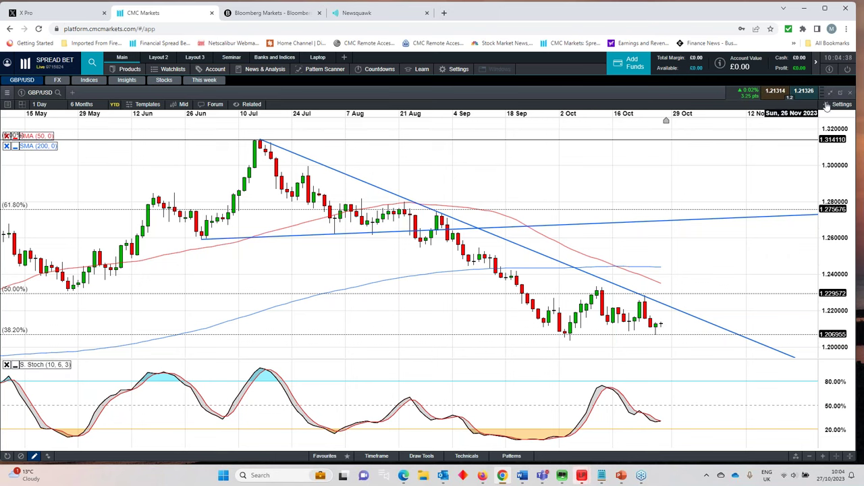
pyautogui.press('Escape')
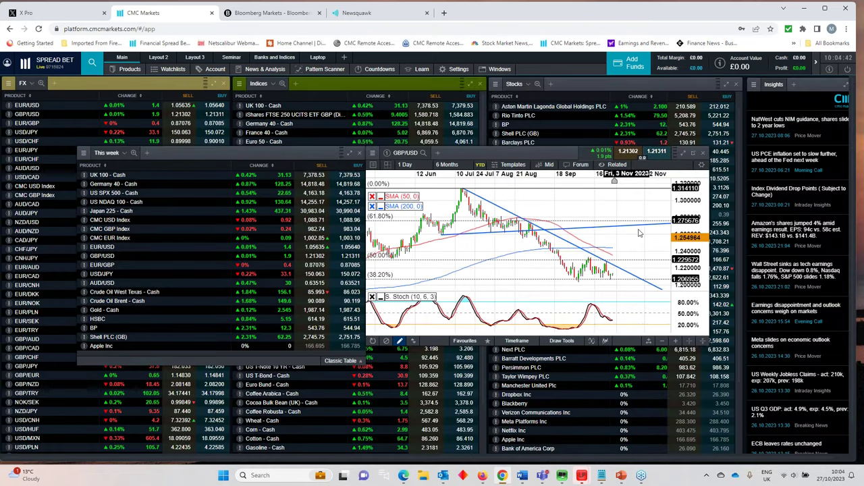
pyautogui.click(703, 154)
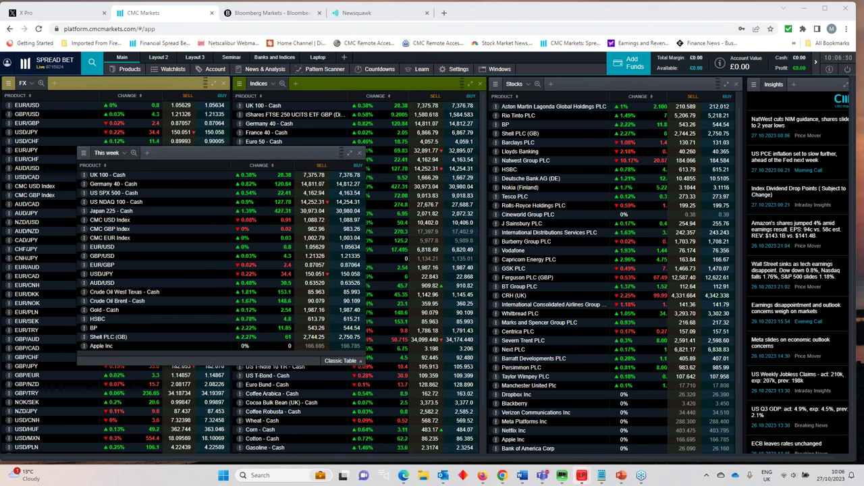
# Move the This week watchlist over the Indices list and open the EUR/GBP chart from it at full size.
pyautogui.moveTo(238, 152); pyautogui.dragTo(398, 143)
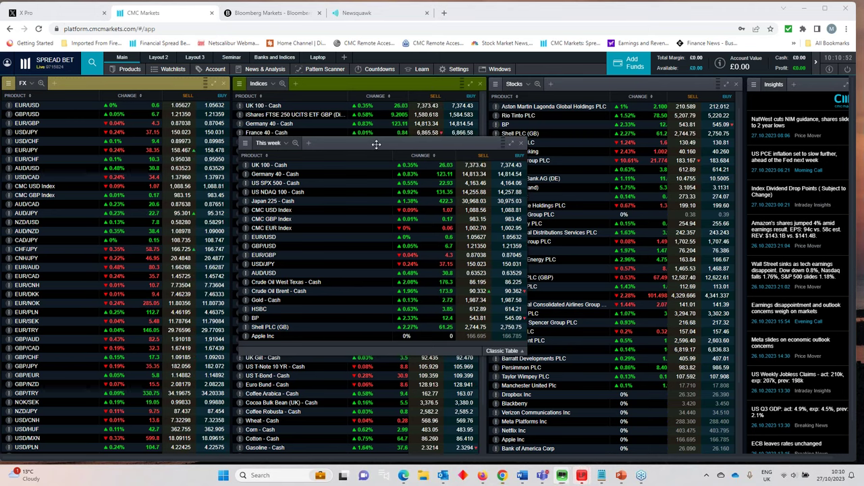
pyautogui.moveTo(376, 145); pyautogui.dragTo(367, 146)
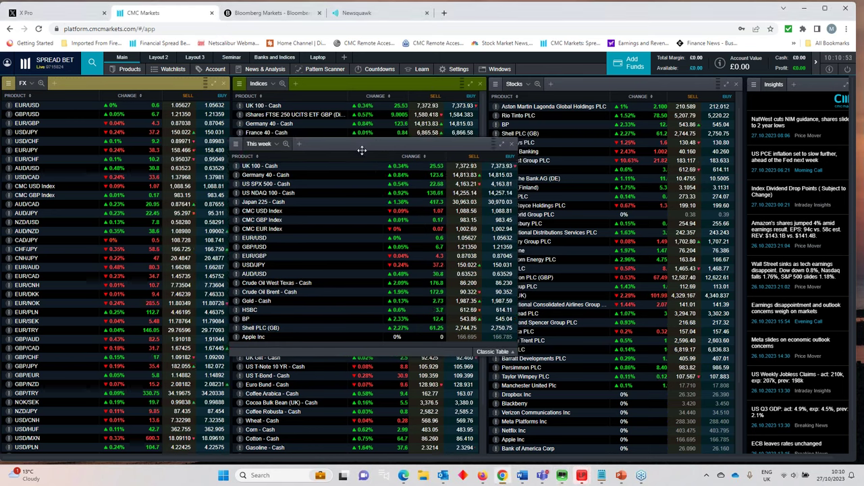
pyautogui.click(257, 262)
pyautogui.moveTo(678, 140); pyautogui.dragTo(513, 177)
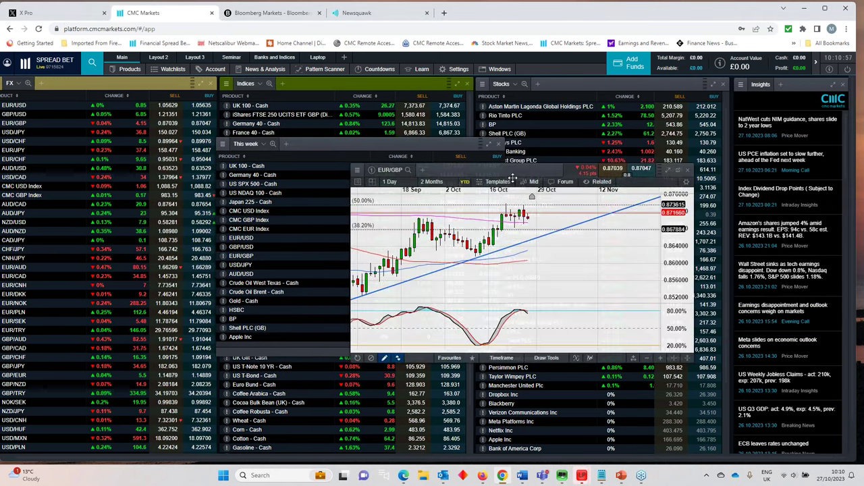
pyautogui.doubleClick(513, 177)
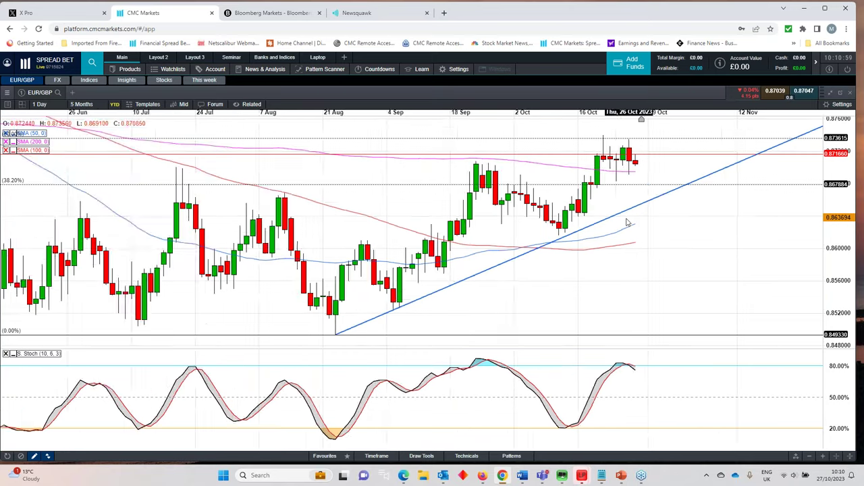
# Review the EUR/GBP daily chart over ranges from 6 months up to 2 years, and close it.
pyautogui.scroll(-2, 626, 223)
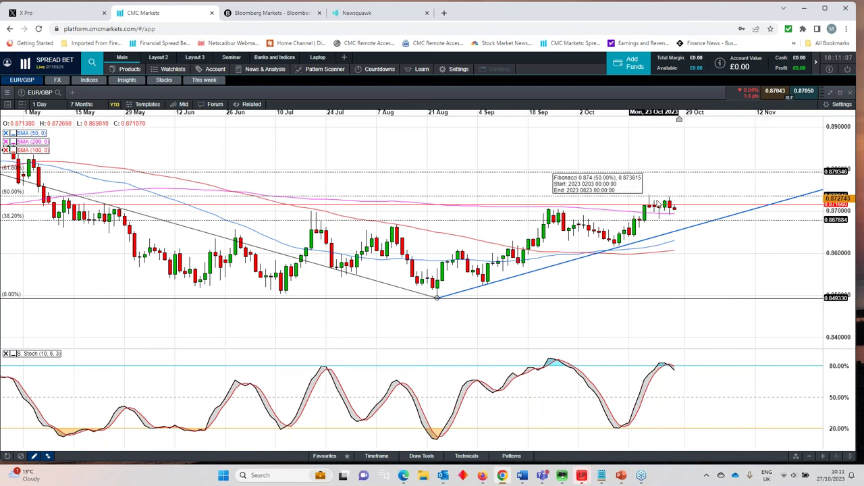
pyautogui.scroll(1, 671, 206)
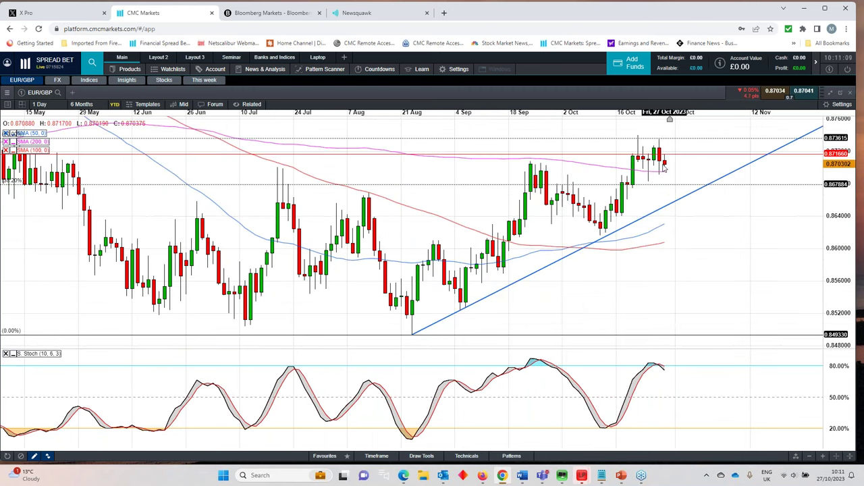
pyautogui.scroll(-4, 668, 143)
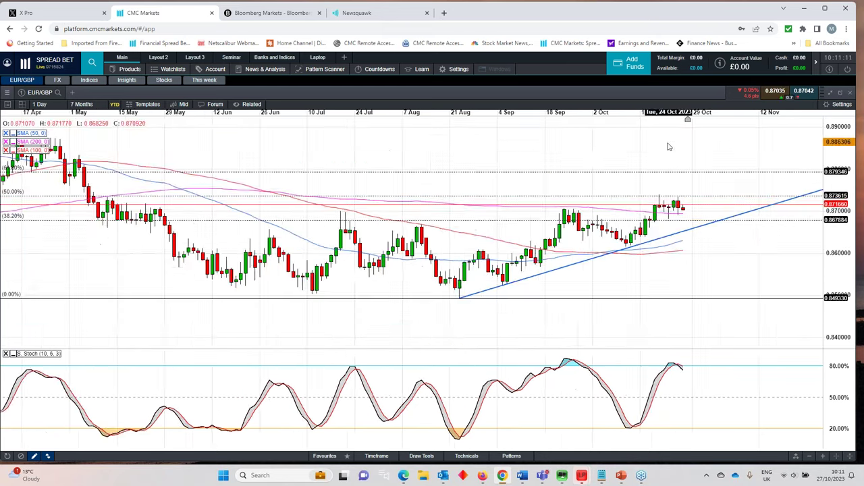
pyautogui.scroll(-5, 742, 168)
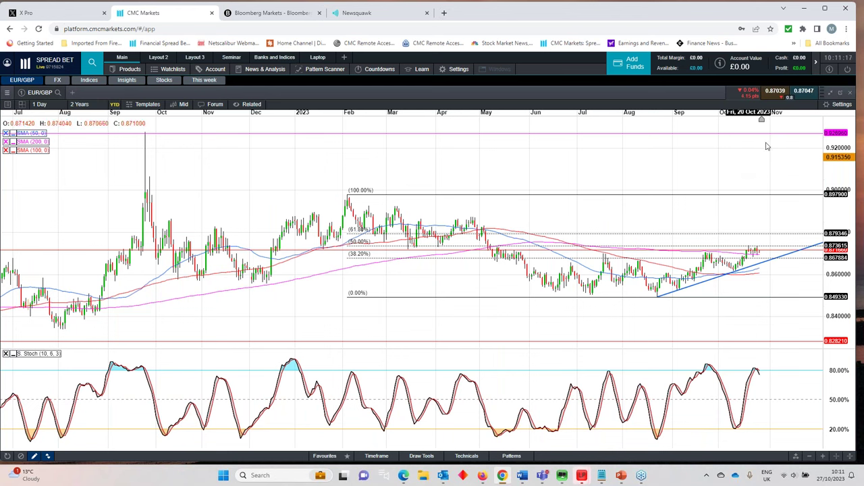
pyautogui.click(830, 94)
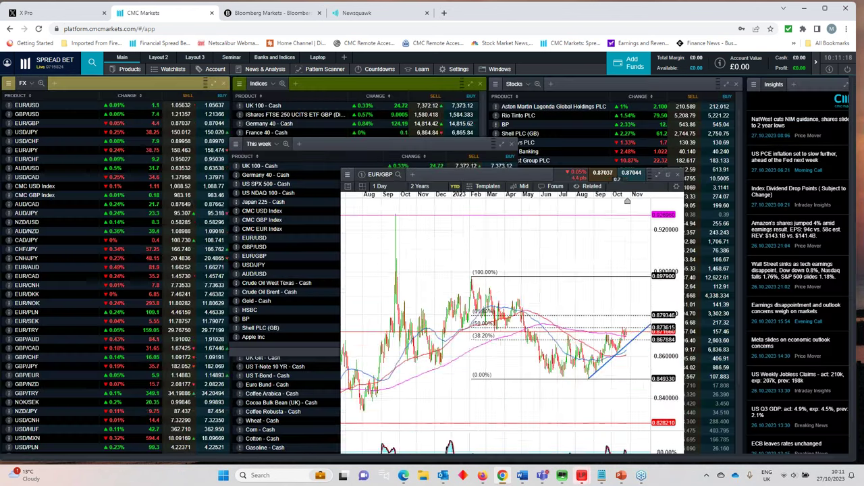
pyautogui.click(678, 175)
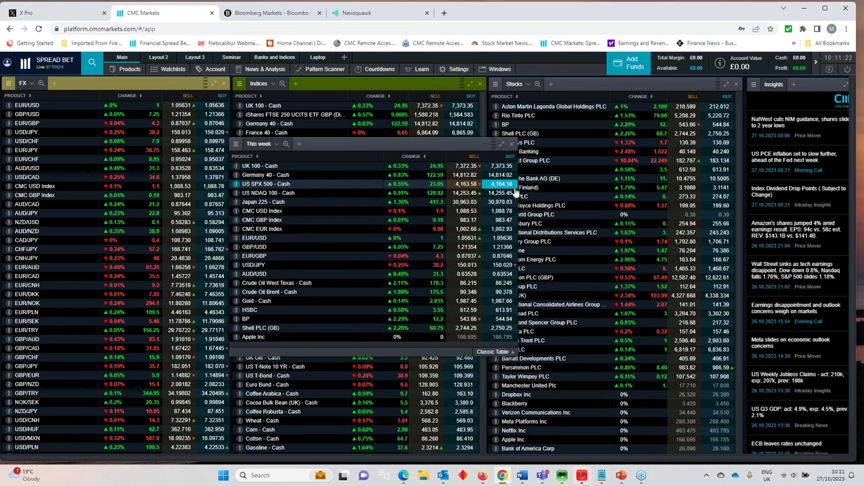
# Open the Crude Oil Brent chart from the This week watchlist and review its Fibonacci retracement at full size over 8 months.
pyautogui.moveTo(341, 144); pyautogui.dragTo(260, 151)
pyautogui.click(188, 301)
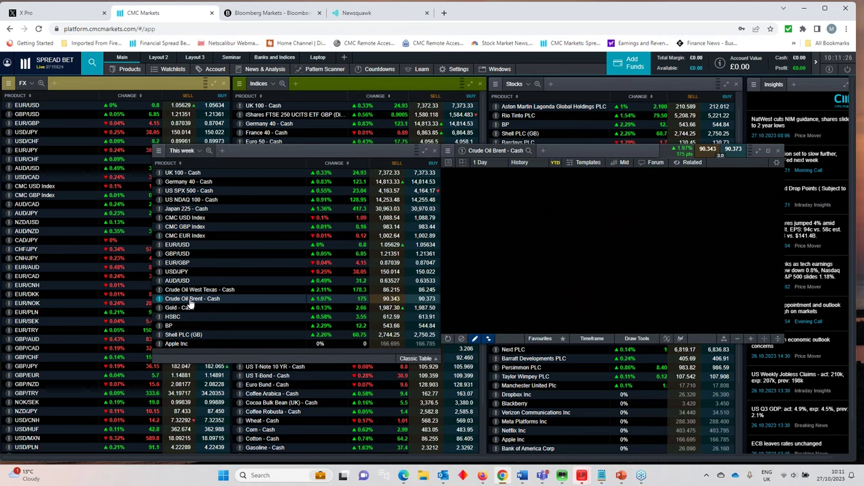
pyautogui.click(759, 151)
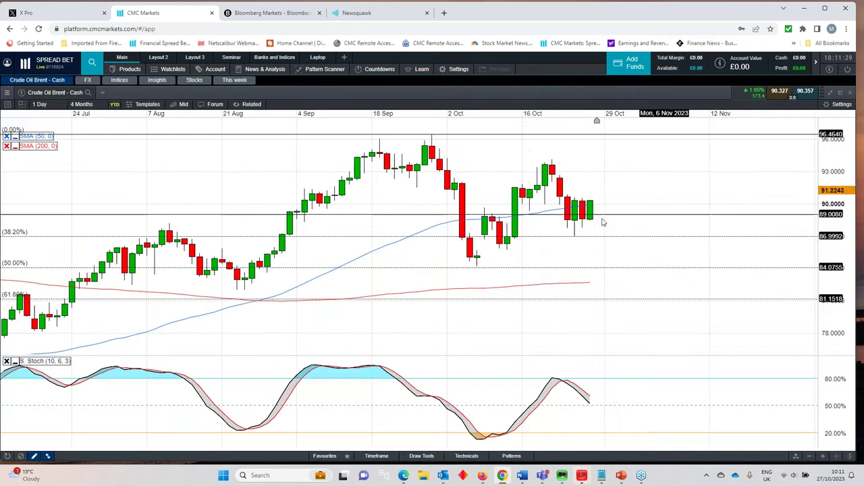
pyautogui.scroll(-4, 549, 252)
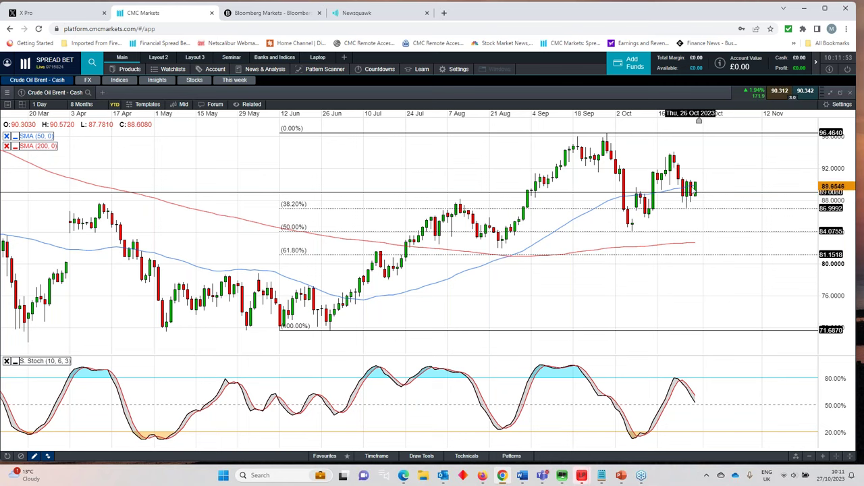
pyautogui.click(607, 133)
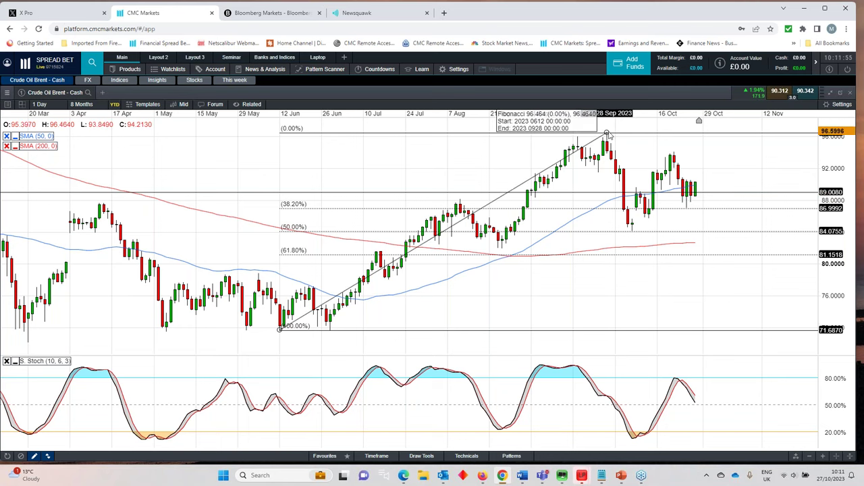
# Restore the Brent chart to its small window, view it once more at full size, and close it.
pyautogui.click(840, 92)
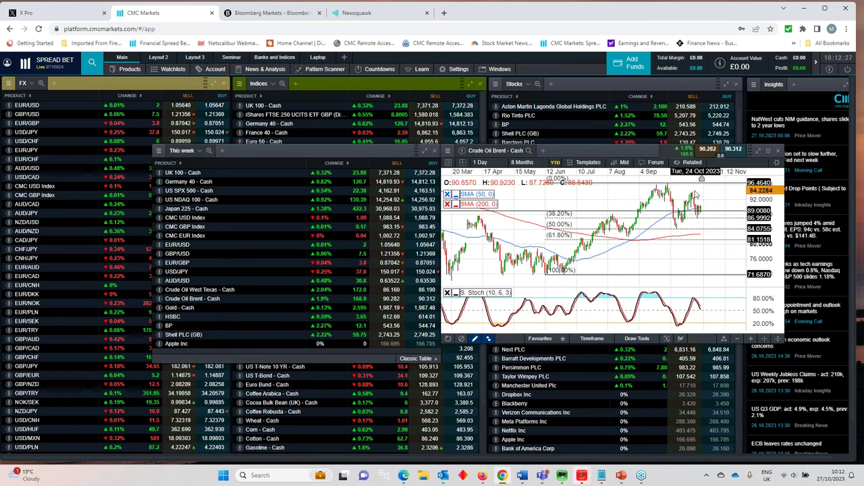
pyautogui.click(768, 150)
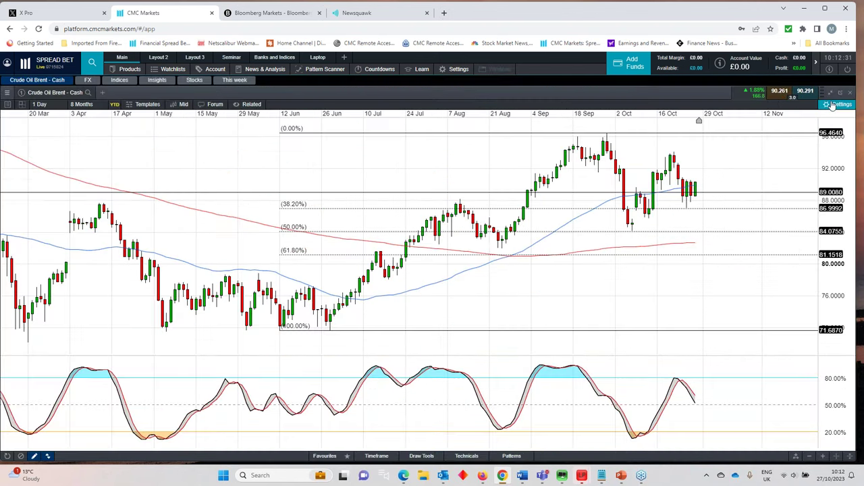
pyautogui.click(841, 92)
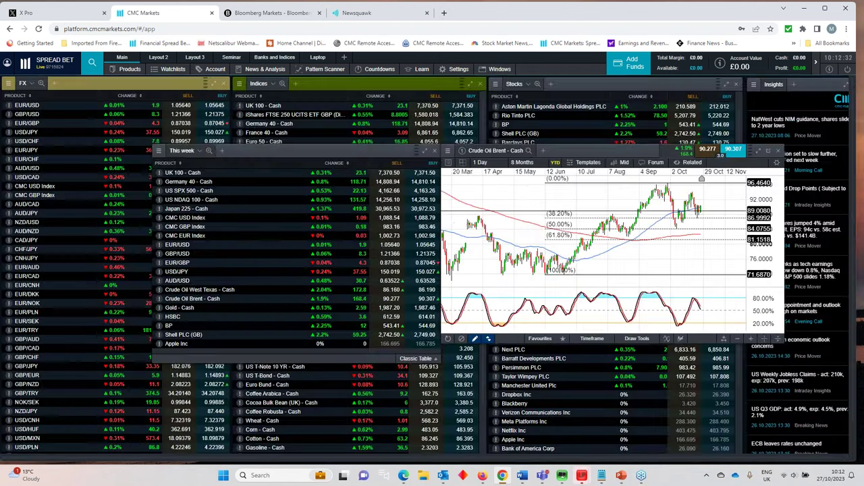
pyautogui.click(779, 151)
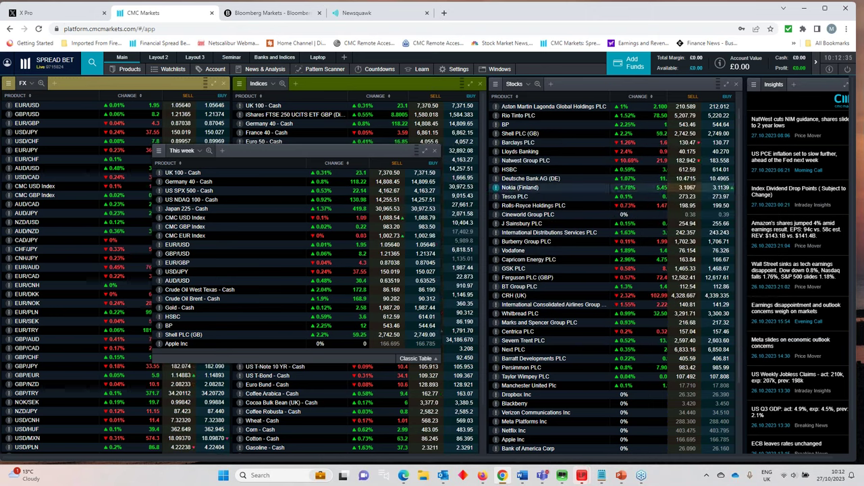
# Open the Gold chart from the This week watchlist and review it at full size over ranges from 7 to 12 months.
pyautogui.moveTo(354, 152); pyautogui.dragTo(376, 151)
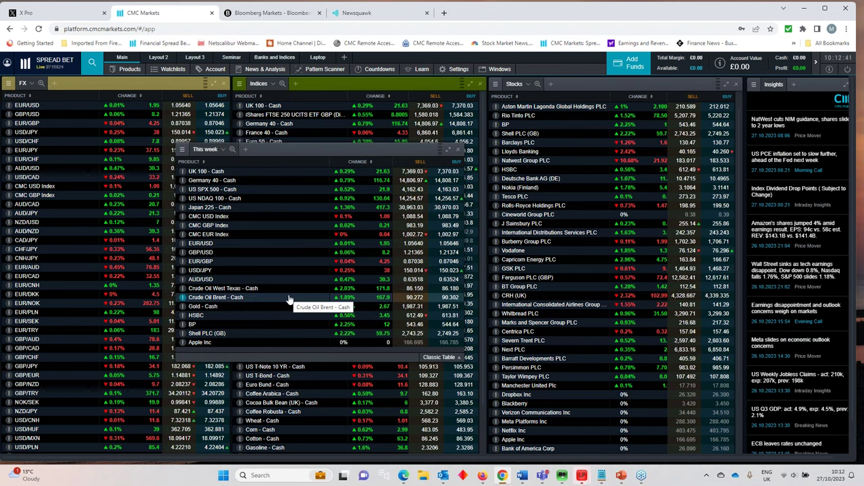
pyautogui.click(211, 307)
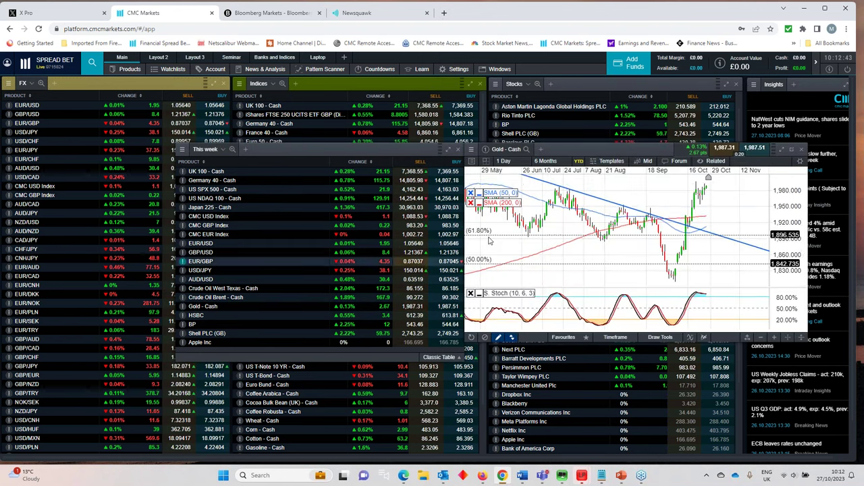
pyautogui.click(781, 149)
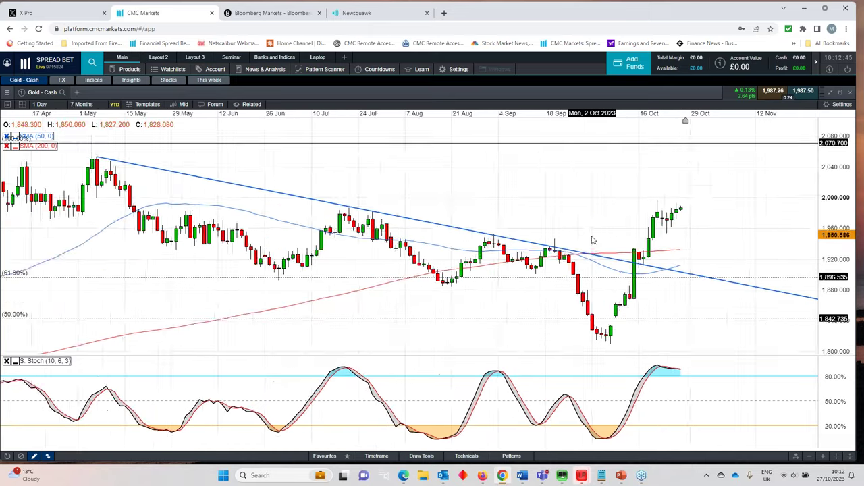
pyautogui.scroll(-2, 593, 239)
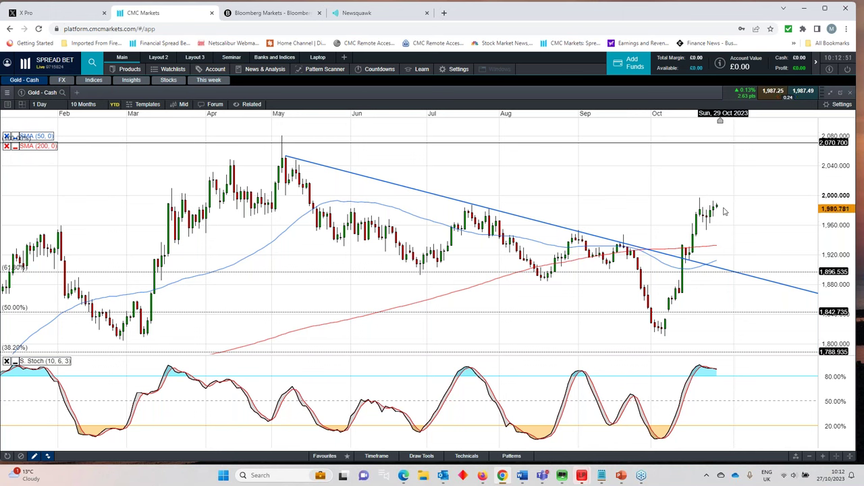
pyautogui.scroll(-1, 716, 223)
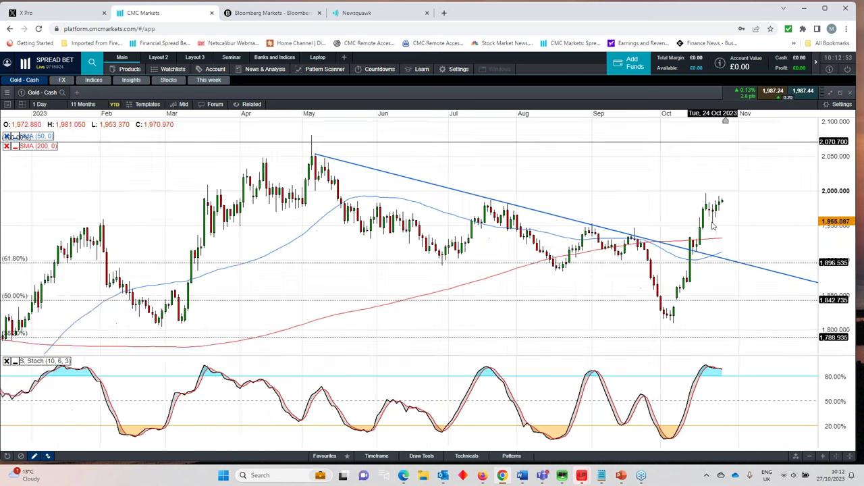
pyautogui.scroll(2, 713, 209)
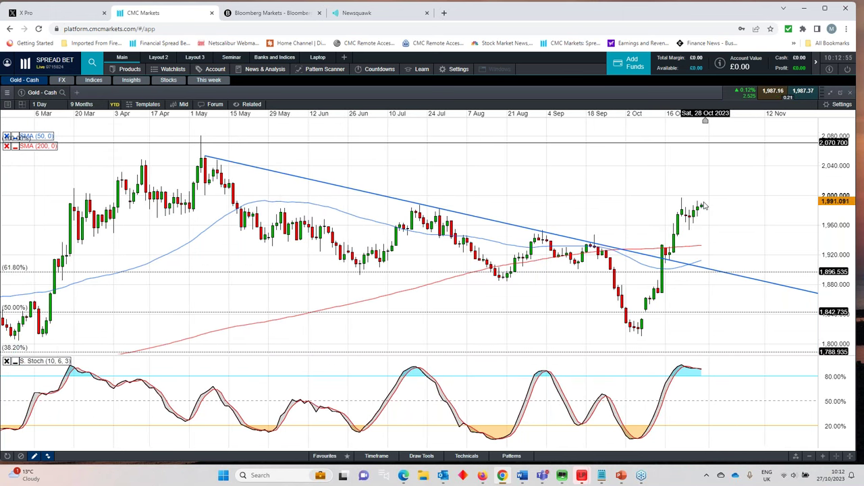
pyautogui.scroll(-3, 707, 203)
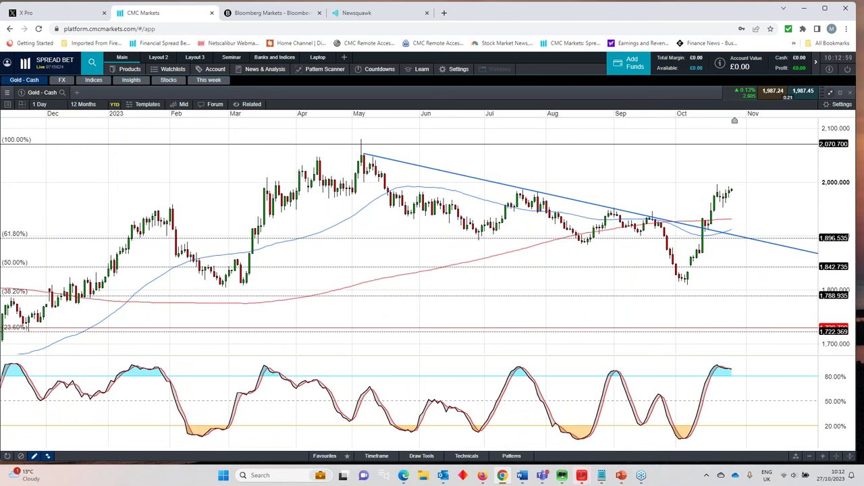
# Move the Gold chart window over the watchlist, review the 12-month range again at full size, and close it.
pyautogui.click(830, 95)
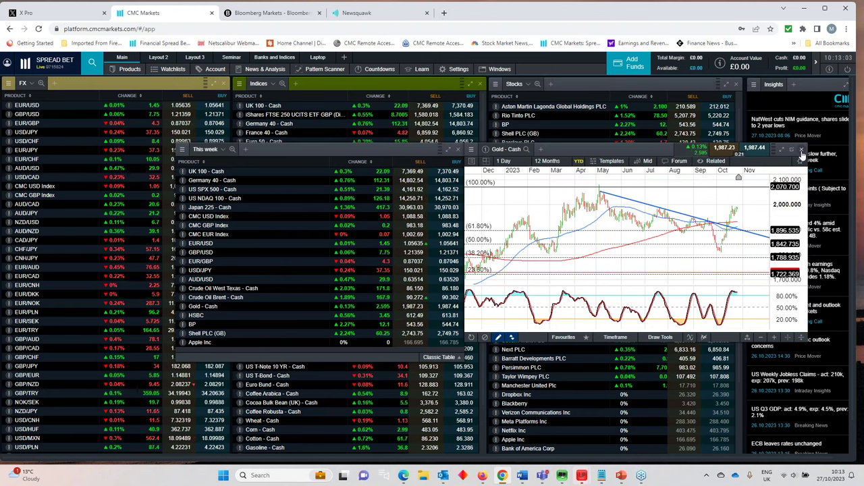
pyautogui.moveTo(802, 154); pyautogui.dragTo(558, 194)
pyautogui.click(557, 187)
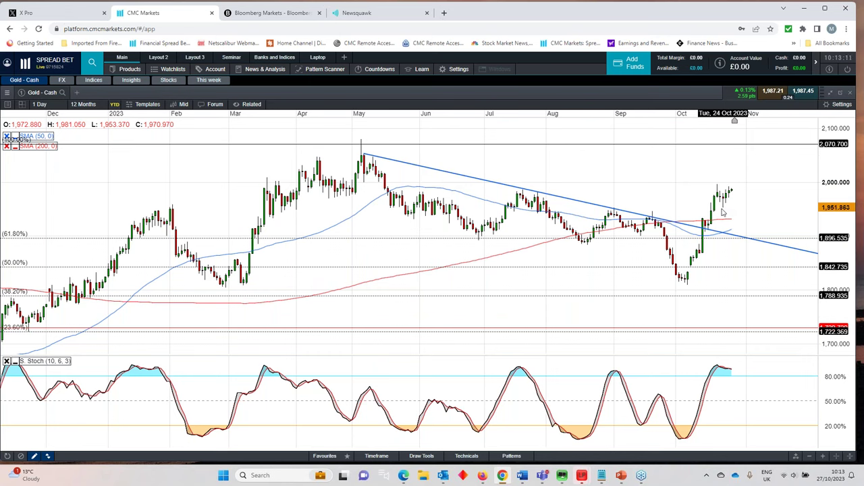
pyautogui.click(831, 94)
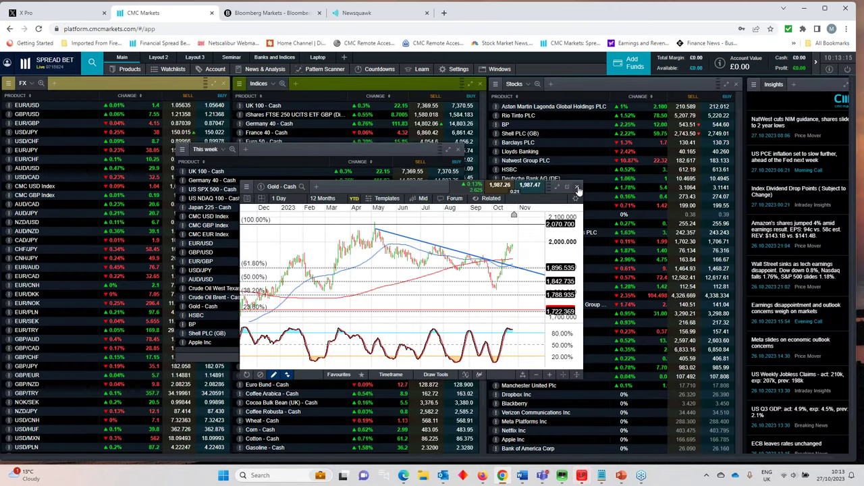
pyautogui.click(579, 187)
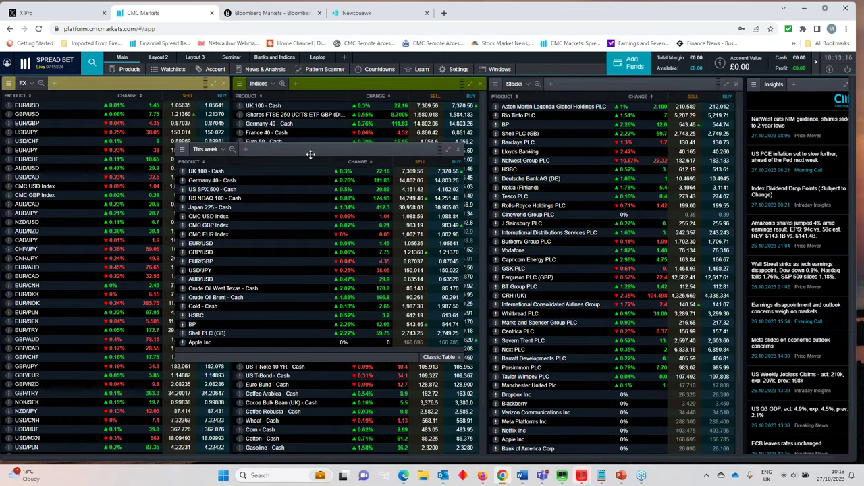
# Open the HSBC chart from the This week watchlist and review it at full size over ranges from 12 months to 2 years.
pyautogui.moveTo(307, 149); pyautogui.dragTo(349, 135)
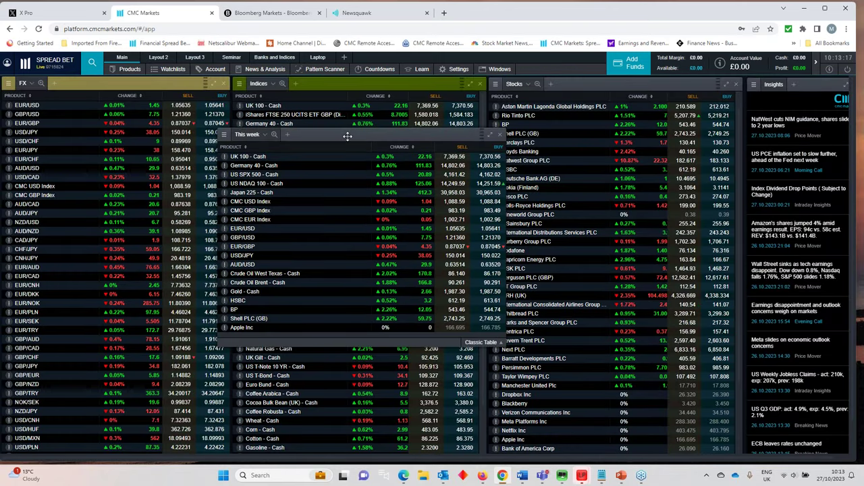
pyautogui.click(237, 301)
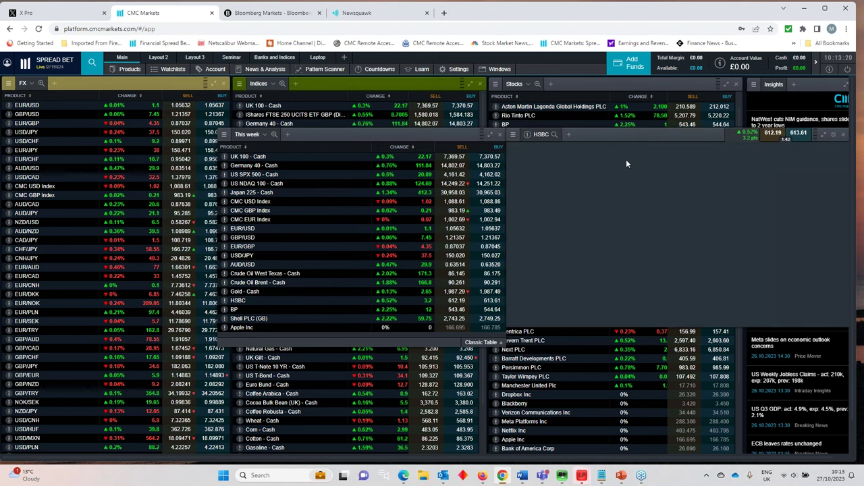
pyautogui.moveTo(716, 154); pyautogui.dragTo(520, 188)
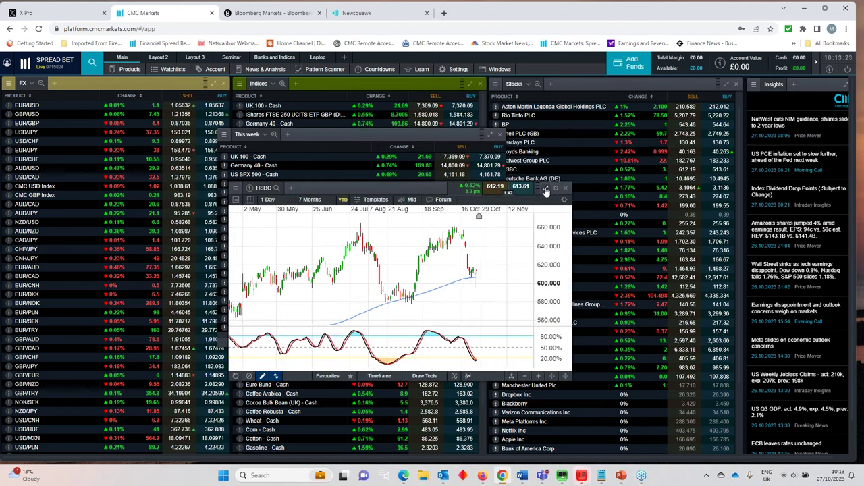
pyautogui.doubleClick(546, 189)
pyautogui.scroll(-1, 689, 209)
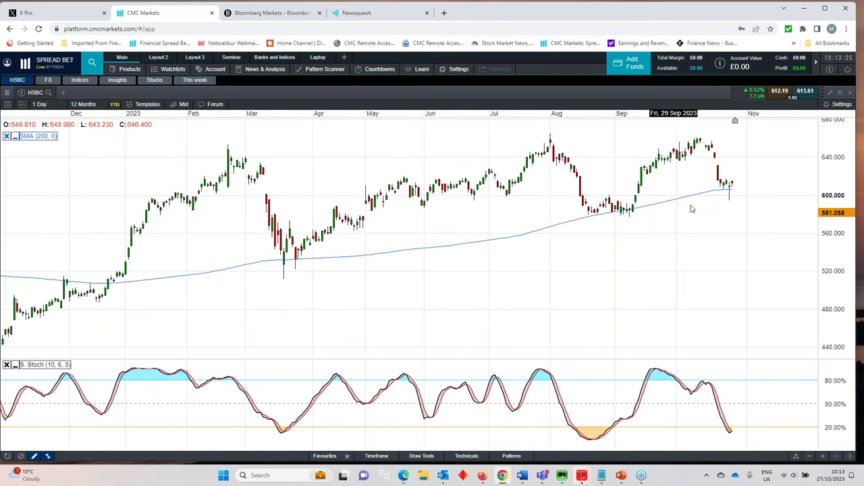
pyautogui.scroll(-1, 723, 207)
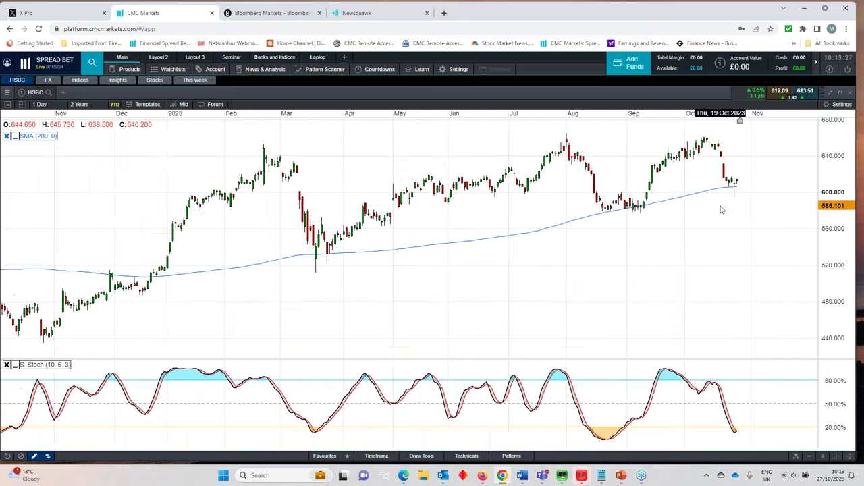
pyautogui.scroll(-1, 721, 209)
pyautogui.scroll(-1, 720, 210)
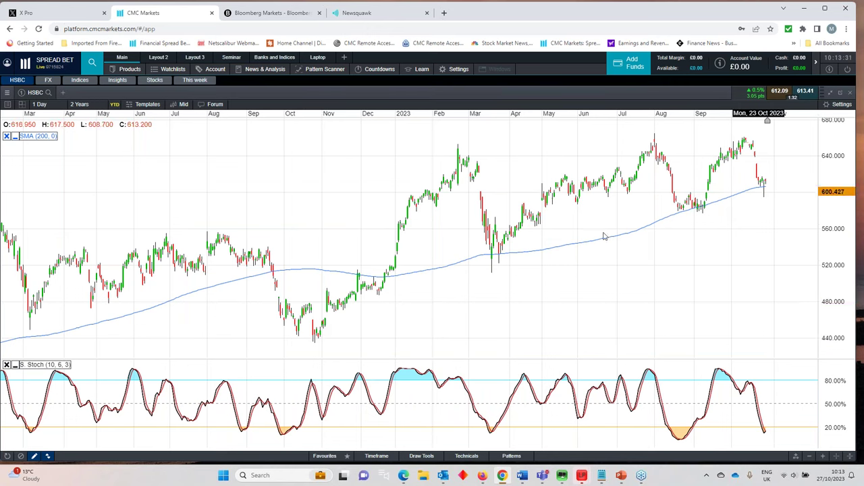
# Draw a trend line on the HSBC chart from the late October 2022 low through the early September 2023 low, and close the chart.
pyautogui.click(324, 456)
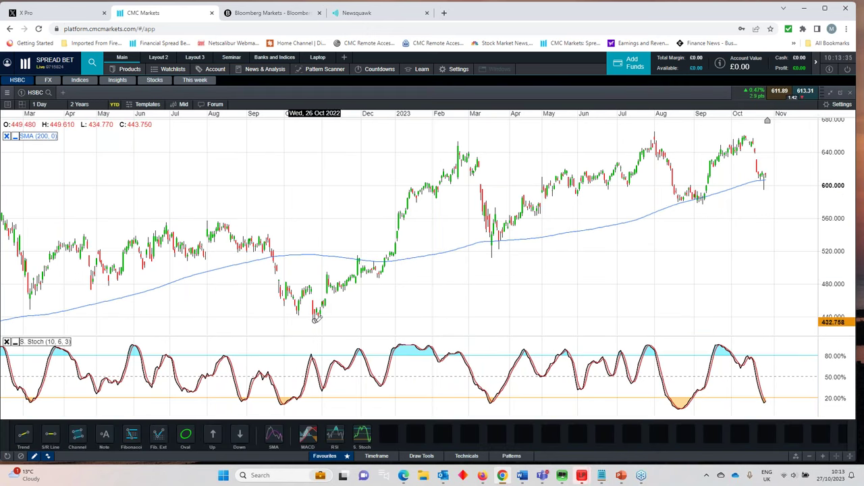
pyautogui.moveTo(315, 320)
pyautogui.mouseDown()
pyautogui.moveTo(497, 116)
pyautogui.moveTo(640, 233)
pyautogui.moveTo(696, 213)
pyautogui.moveTo(688, 216)
pyautogui.mouseUp()
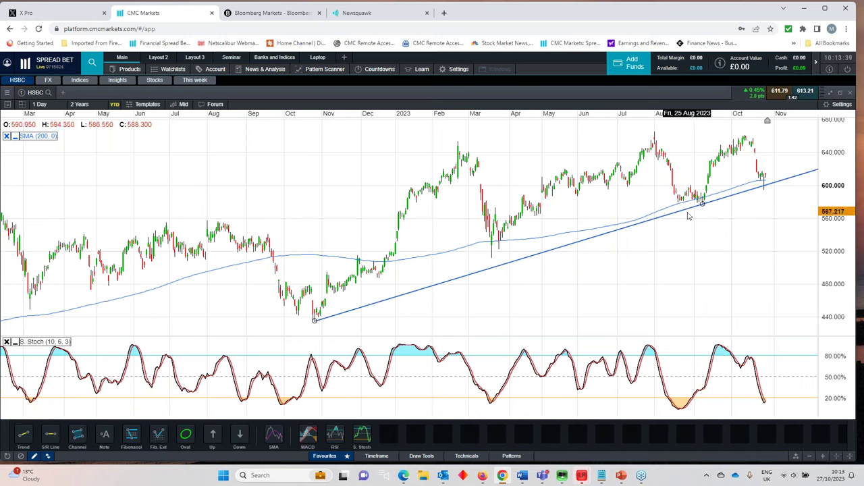
pyautogui.click(320, 457)
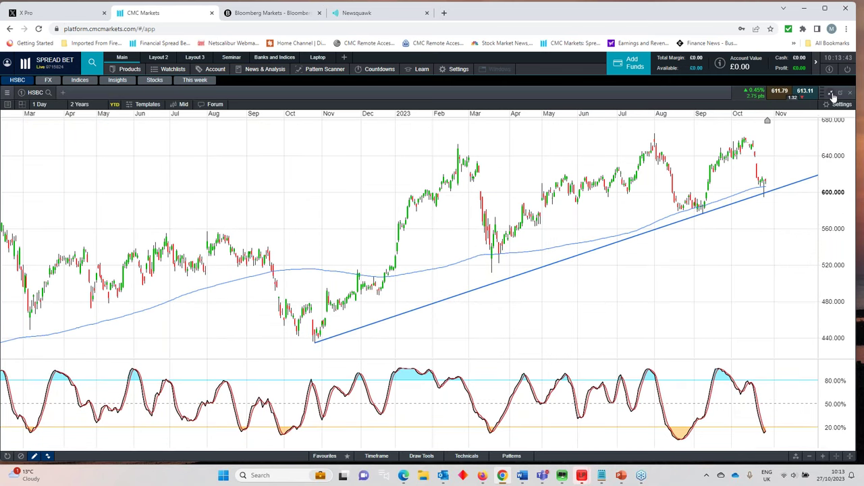
pyautogui.click(831, 93)
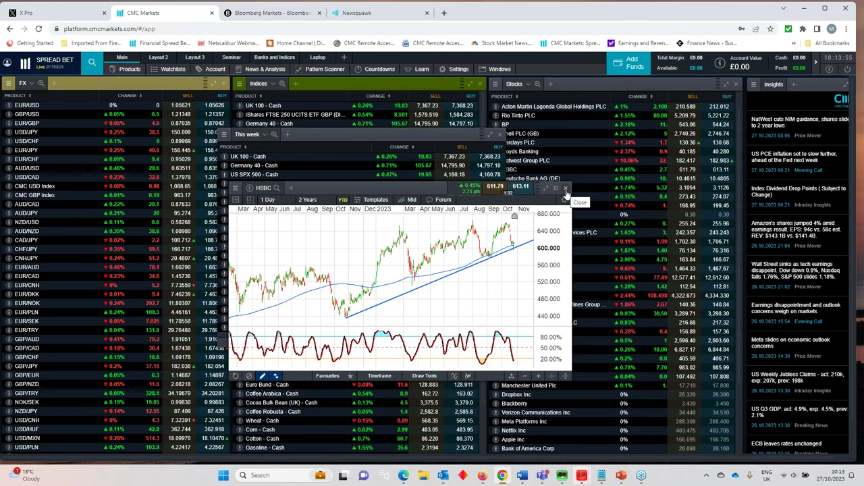
pyautogui.click(566, 191)
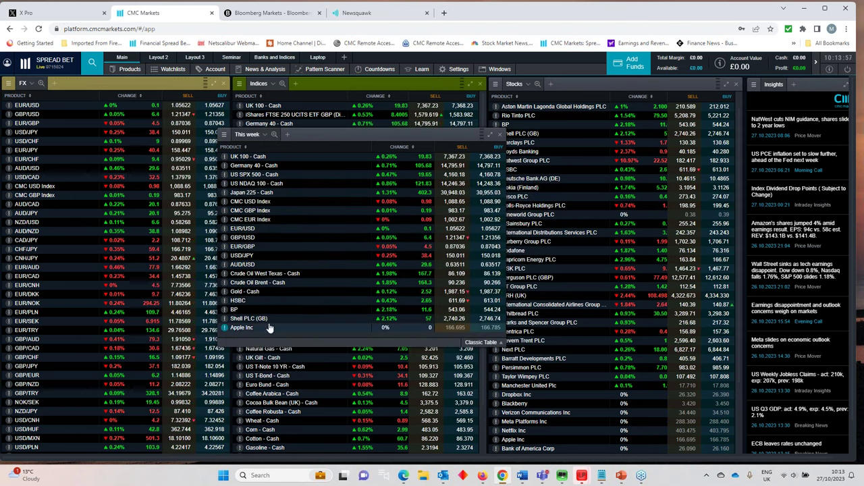
# Open the BP chart from the This week watchlist, review it at full size over 2 years, and close it.
pyautogui.click(238, 310)
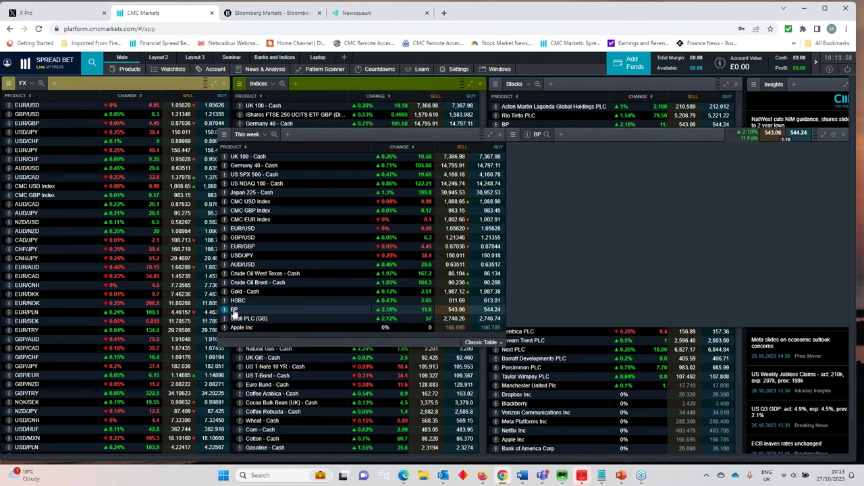
pyautogui.moveTo(581, 134); pyautogui.dragTo(393, 229)
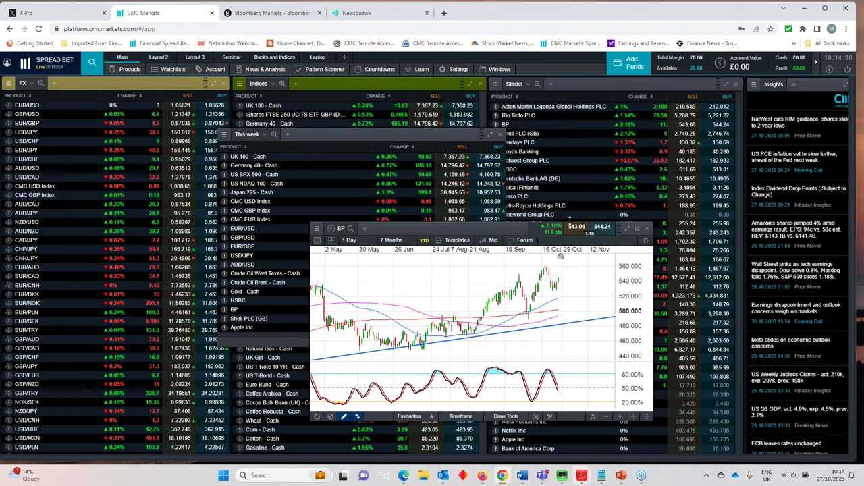
pyautogui.click(637, 229)
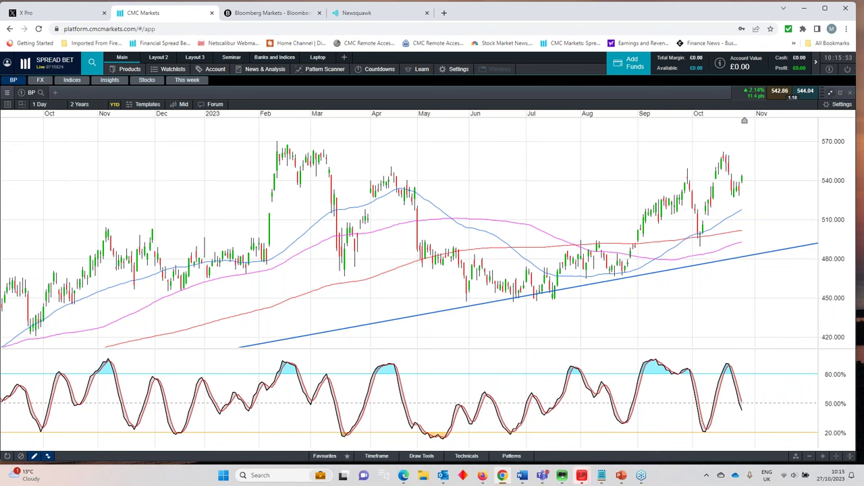
pyautogui.click(830, 93)
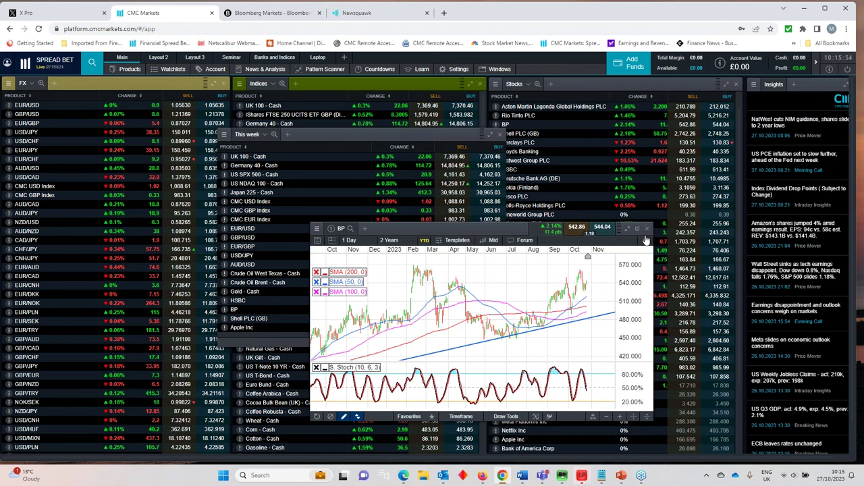
pyautogui.click(647, 228)
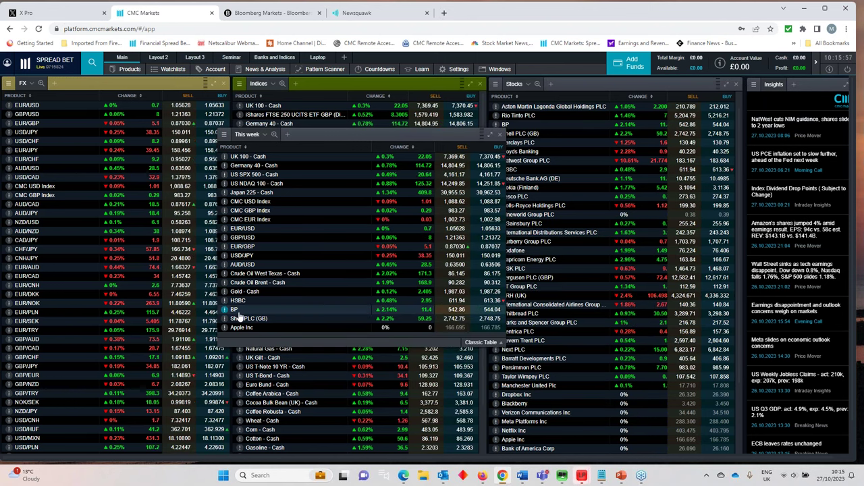
# Open the Shell PLC (GB) chart from the This week watchlist at full size over 2 years and delete its rising trend line.
pyautogui.click(662, 134)
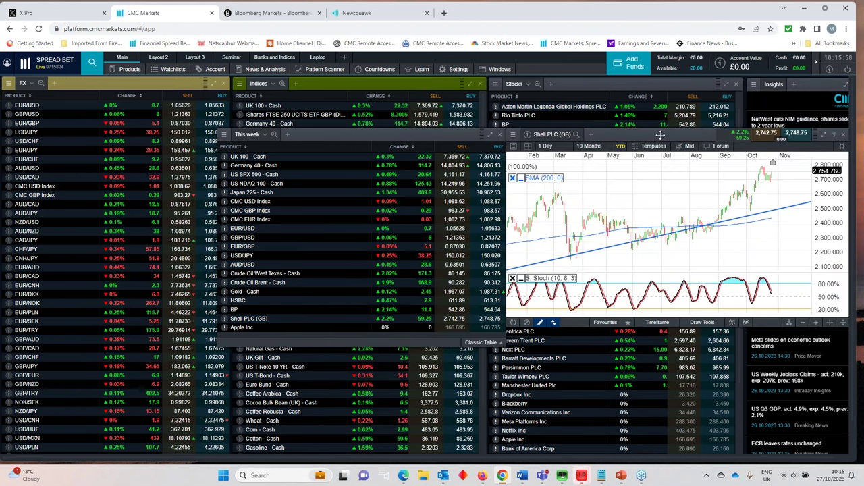
pyautogui.moveTo(826, 137); pyautogui.dragTo(550, 191)
pyautogui.click(550, 191)
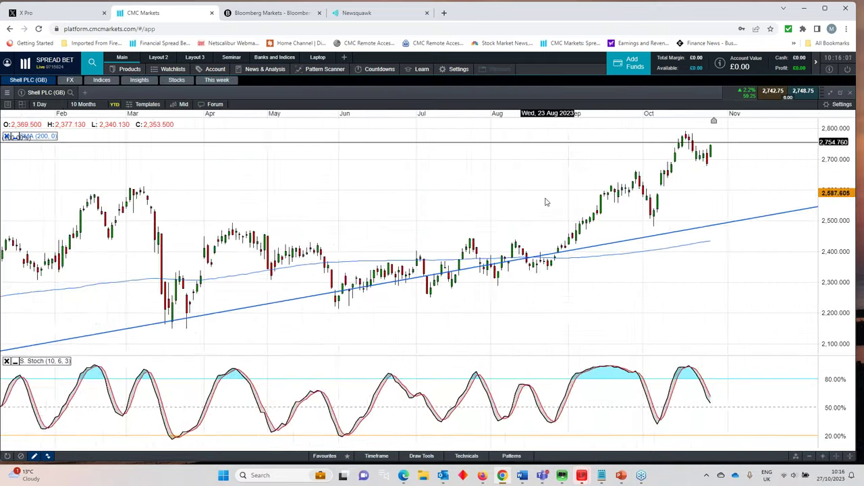
pyautogui.scroll(-5, 533, 206)
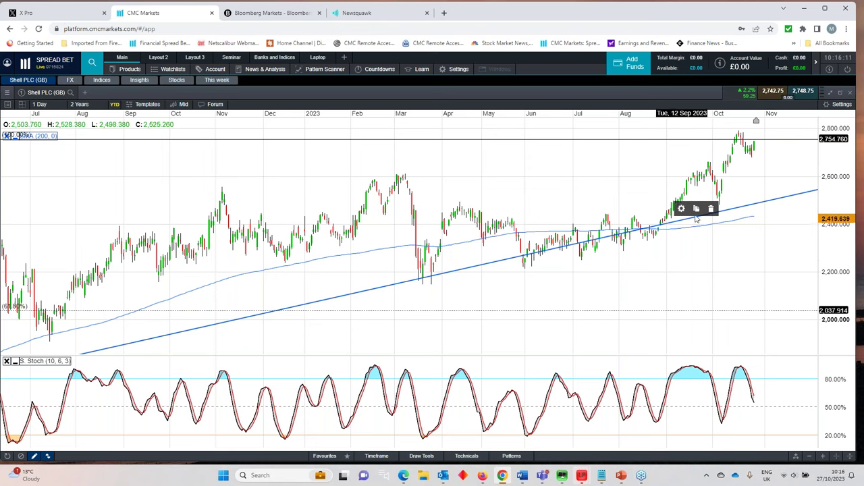
pyautogui.click(713, 211)
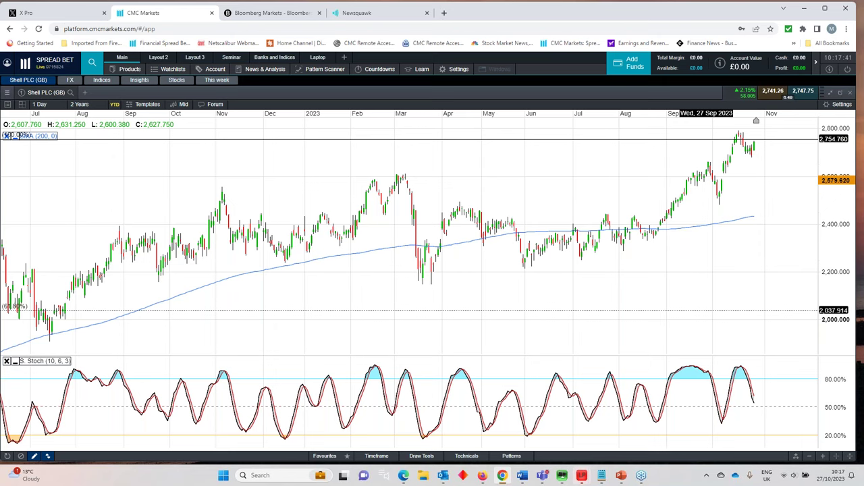
# Review the Shell PLC (GB) daily chart over ranges from 10 months to 2 years, and close it.
pyautogui.scroll(-1, 641, 210)
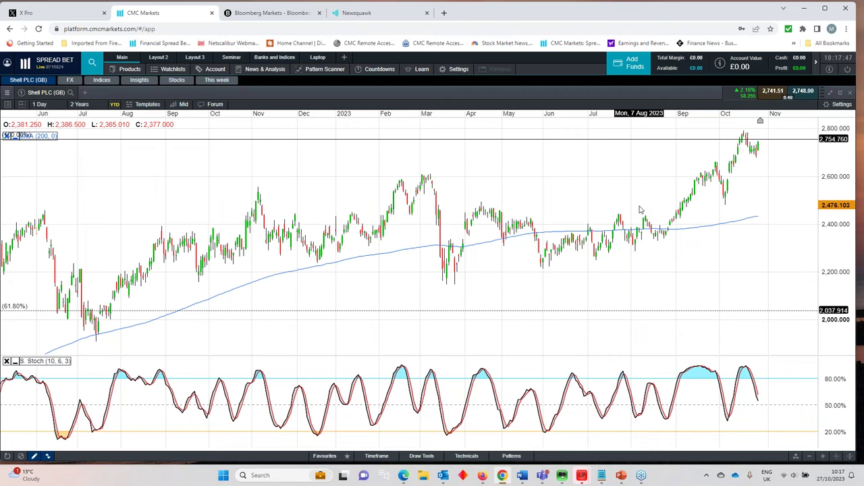
pyautogui.scroll(3, 641, 206)
pyautogui.scroll(2, 647, 194)
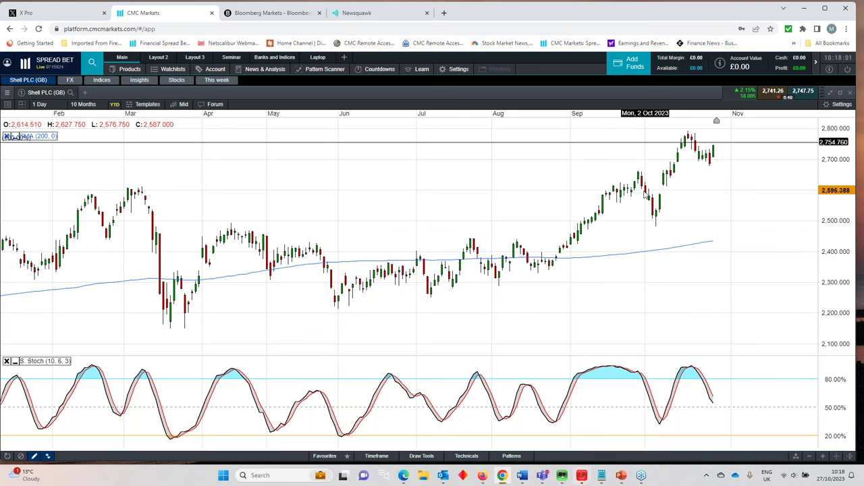
pyautogui.scroll(-2, 564, 196)
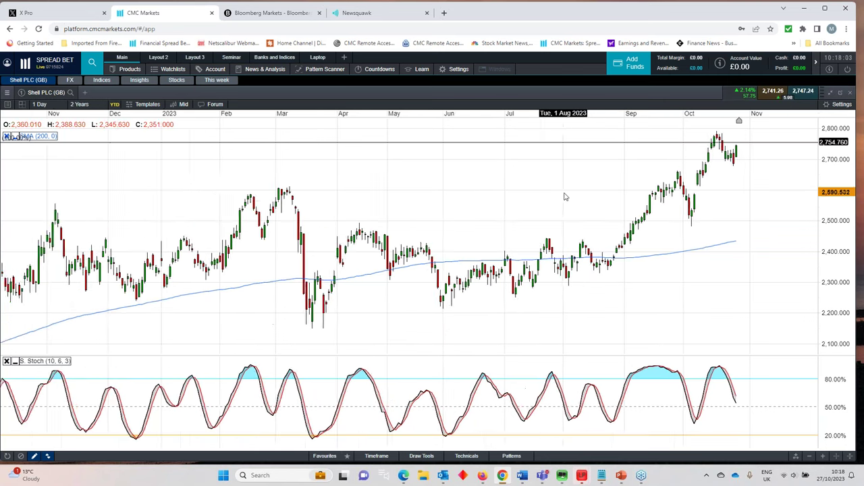
pyautogui.scroll(-2, 564, 196)
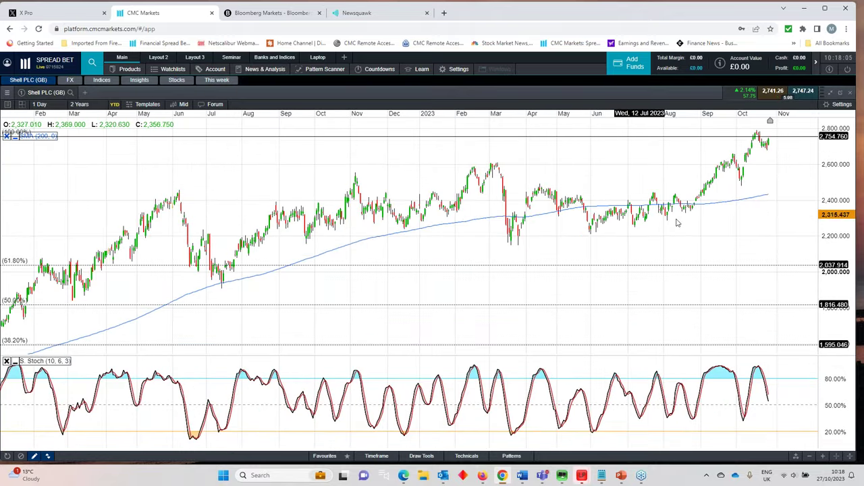
pyautogui.scroll(2, 676, 226)
pyautogui.scroll(1, 653, 228)
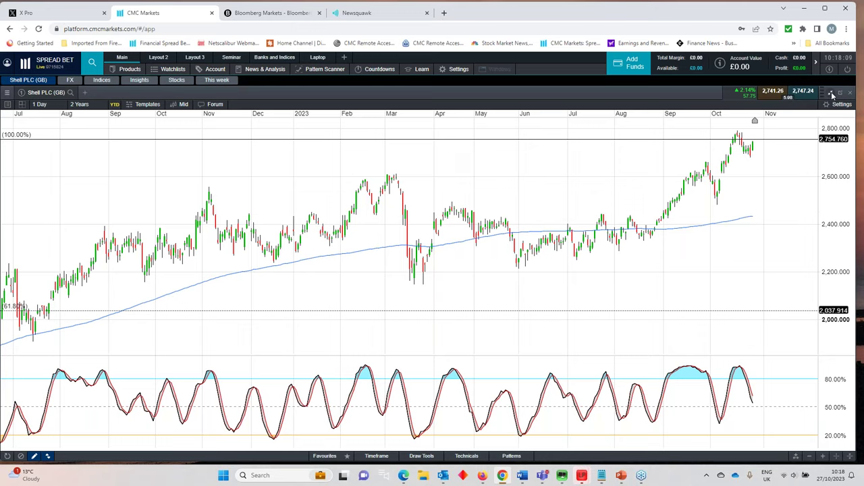
pyautogui.click(832, 93)
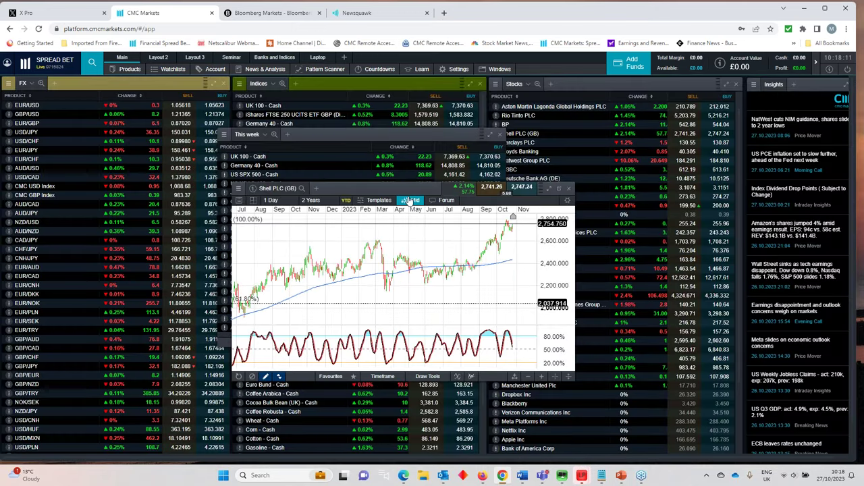
pyautogui.moveTo(405, 188); pyautogui.dragTo(389, 193)
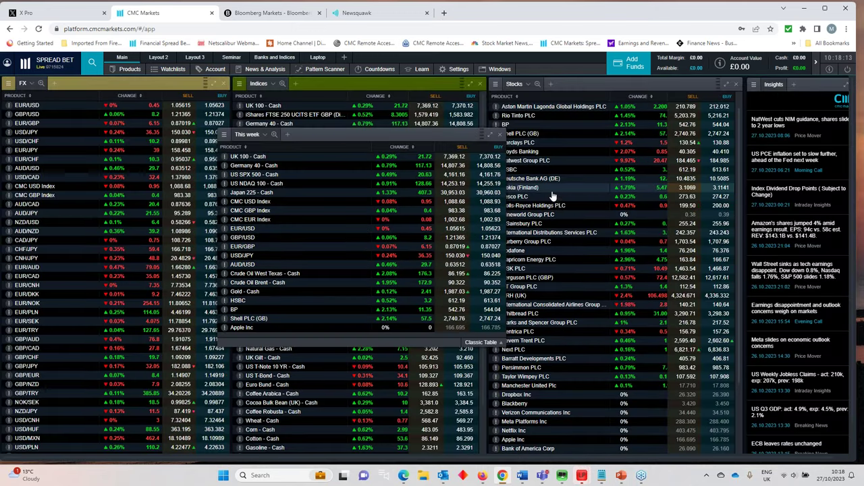
pyautogui.click(553, 194)
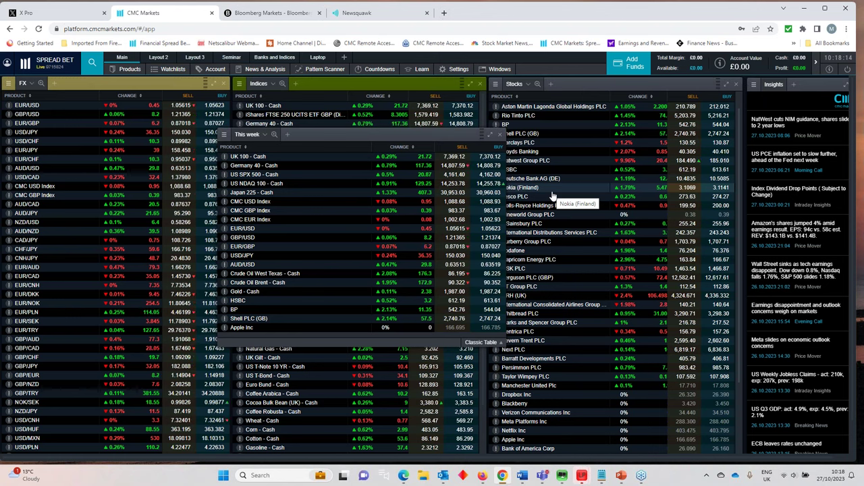
# Open the Apple Inc chart from the This week watchlist, review it at full size over 12 months, and close it.
pyautogui.moveTo(242, 328); pyautogui.dragTo(634, 173)
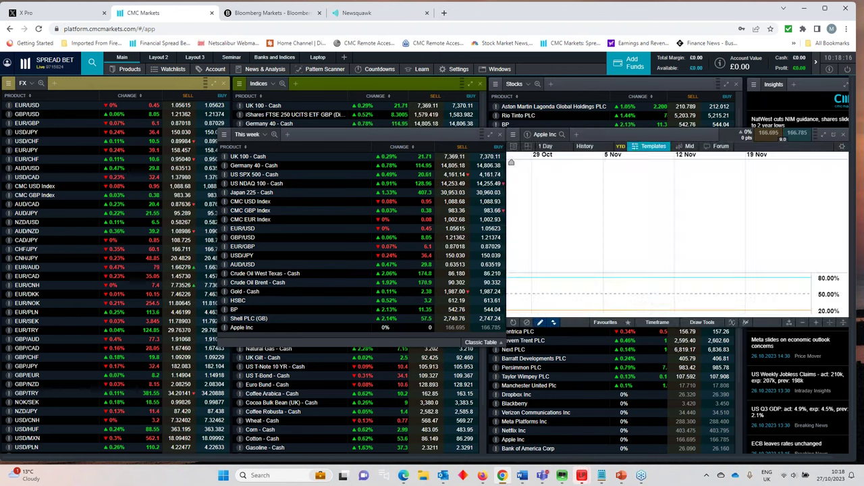
pyautogui.click(592, 165)
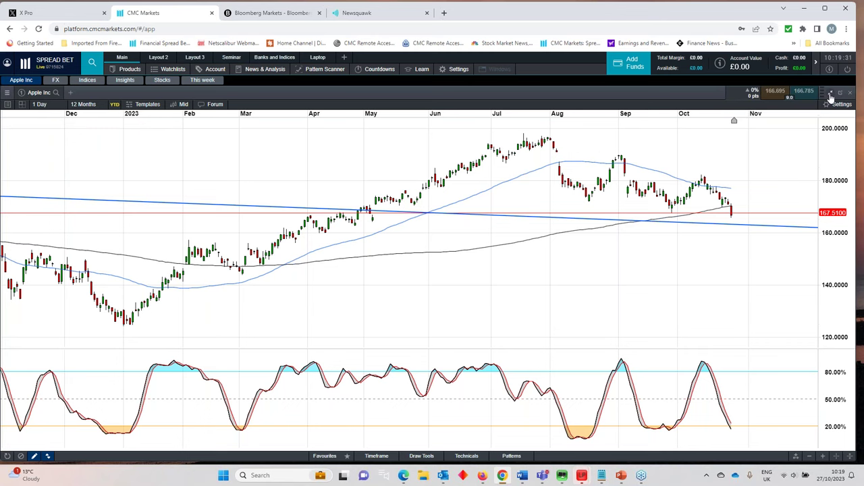
pyautogui.click(830, 92)
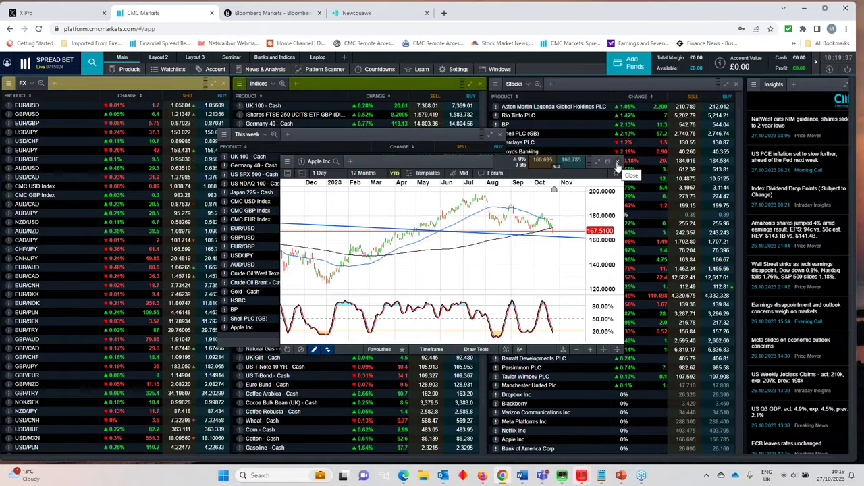
pyautogui.click(617, 163)
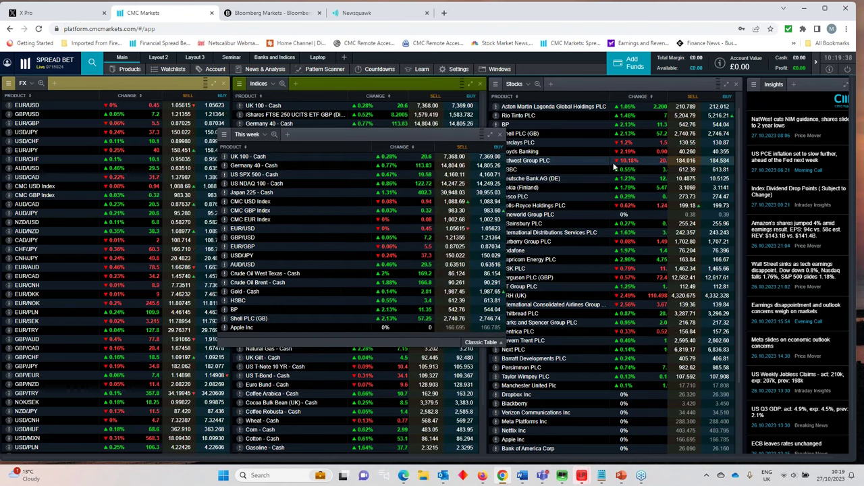
# Switch to the PowerPoint presentation.
pyautogui.click(618, 473)
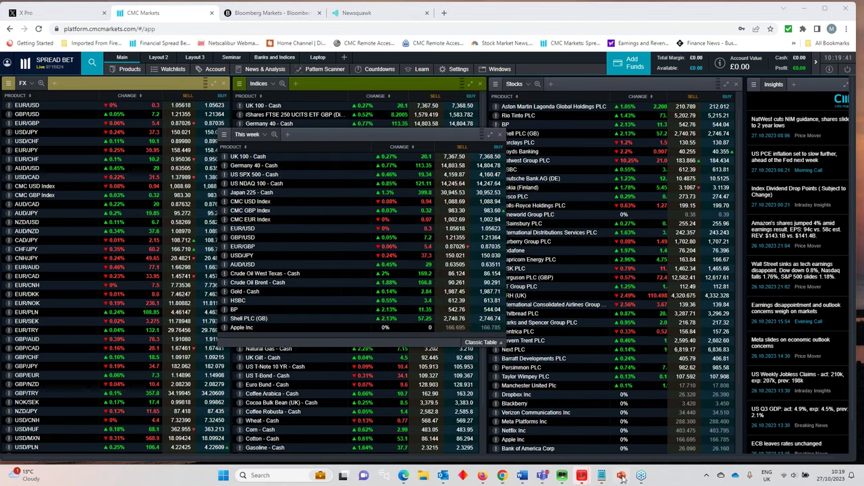